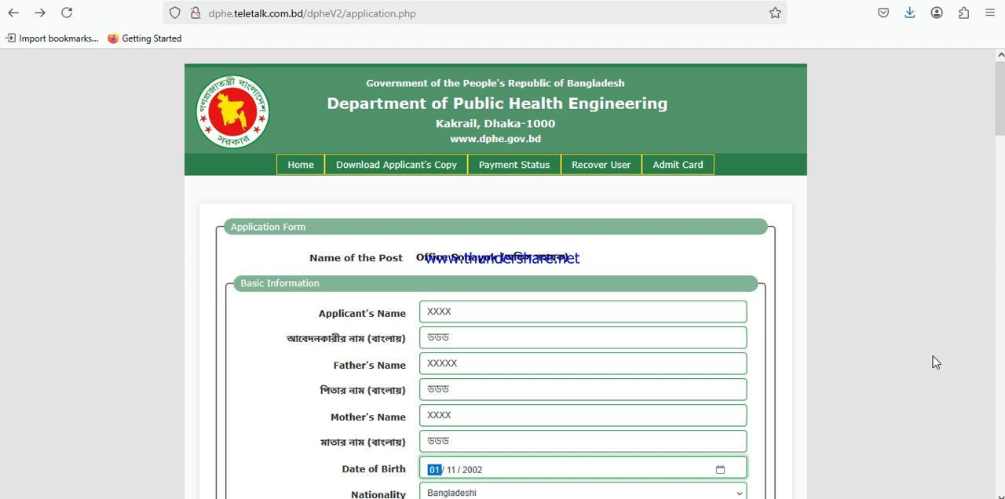
pyautogui.hotkey('alt', 'Tab')
pyautogui.scroll(-15, 499, 357)
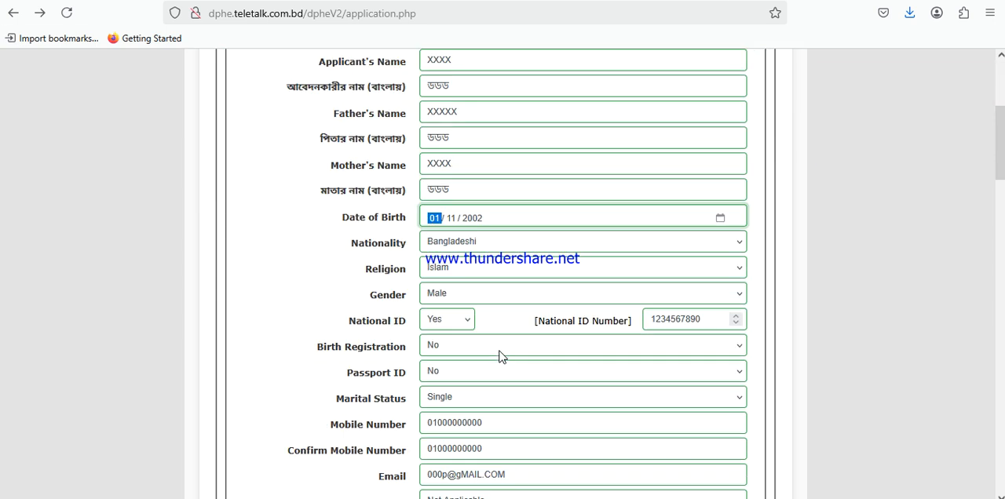
pyautogui.scroll(10, 499, 356)
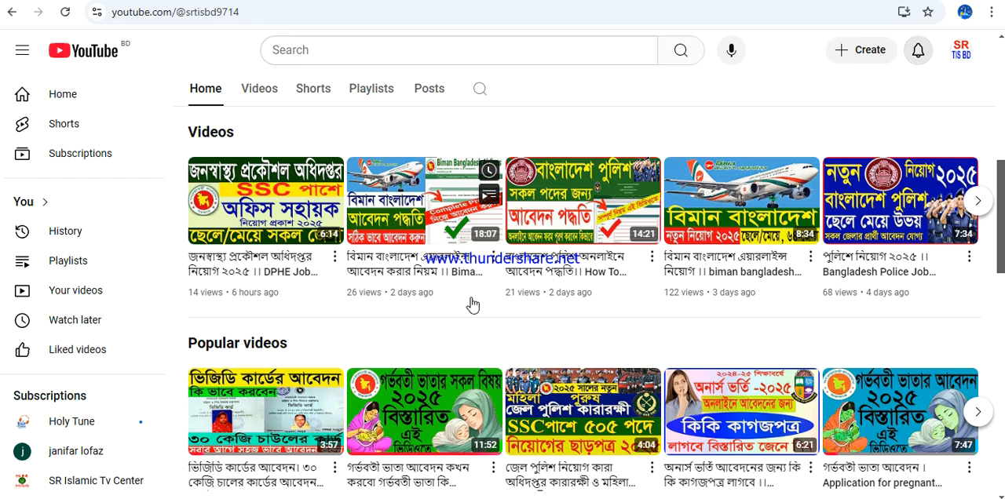
pyautogui.scroll(4, 471, 305)
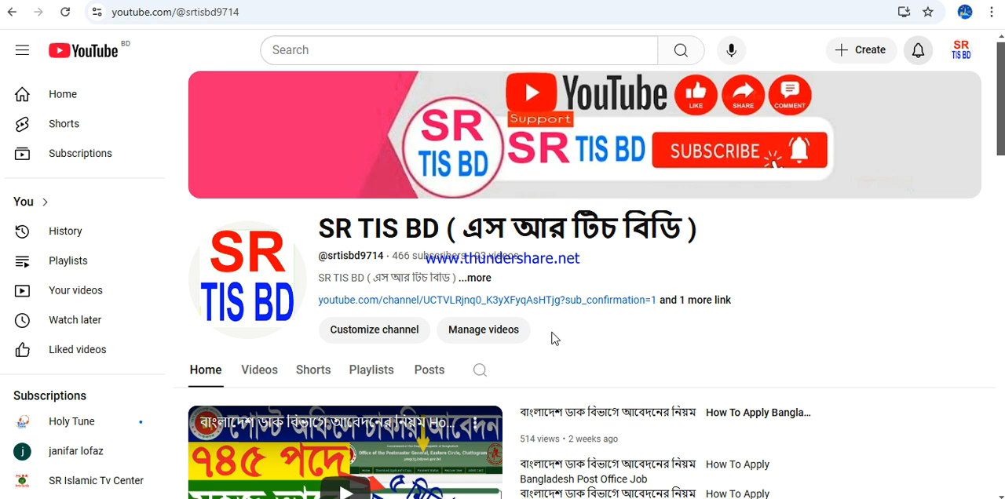
# Browse the SR TIS BD channel's home page on YouTube through its Shorts and For You sections
pyautogui.scroll(-5, 551, 338)
pyautogui.scroll(-5, 551, 338)
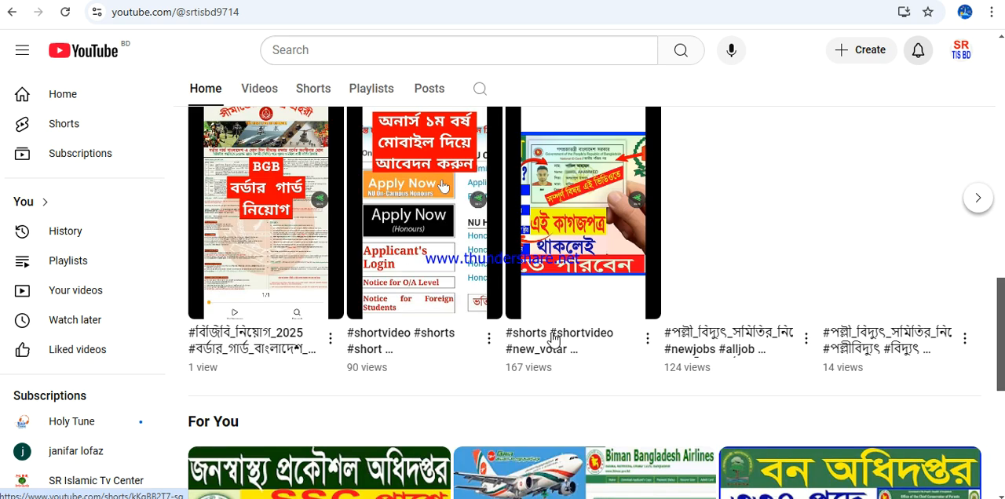
pyautogui.scroll(-5, 551, 338)
pyautogui.scroll(6, 551, 338)
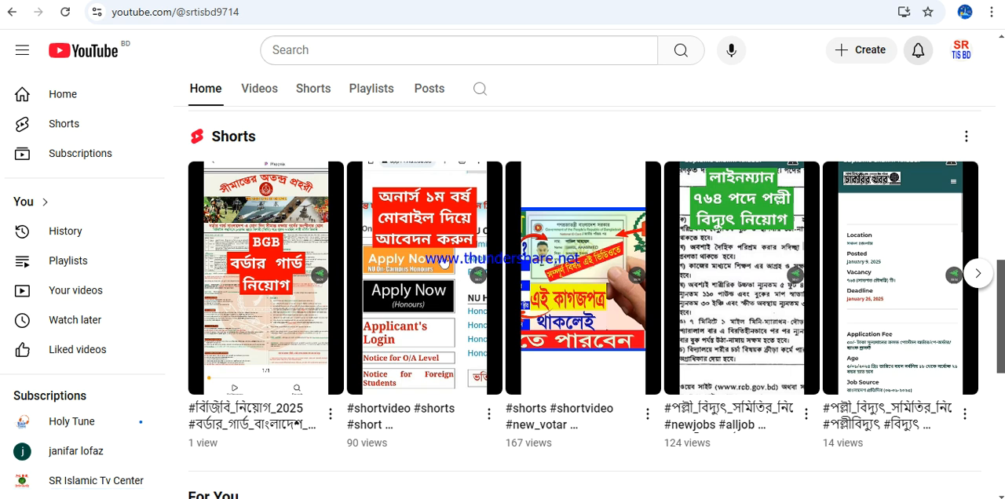
pyautogui.moveTo(1000, 292); pyautogui.dragTo(1000, 357)
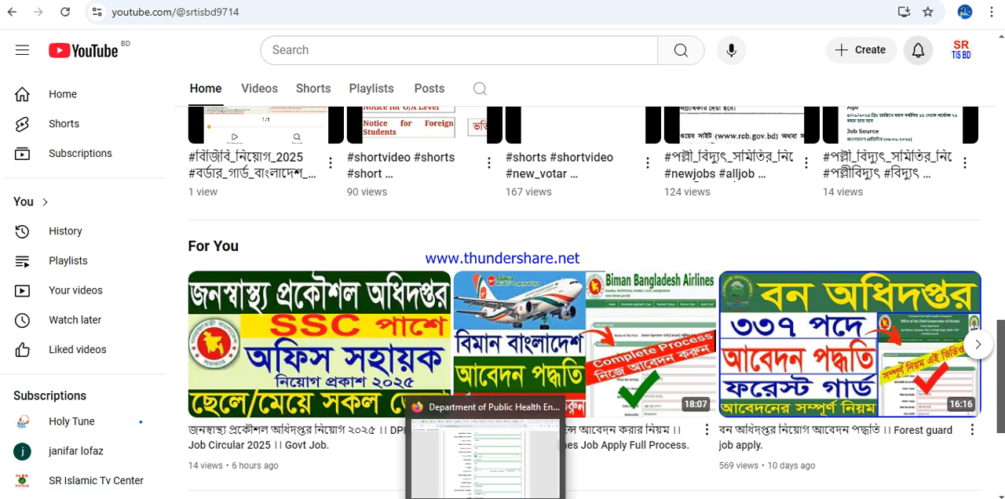
# Switch to Firefox and open the Department of Public Health Engineering recruitment site at dphe.teletalk.com.bd
pyautogui.click(487, 496)
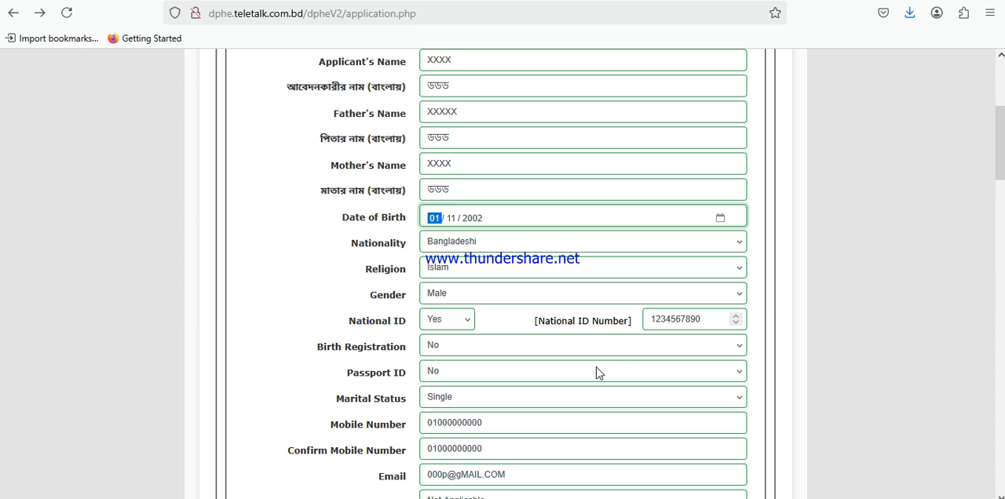
pyautogui.scroll(4, 599, 372)
pyautogui.click(724, 0)
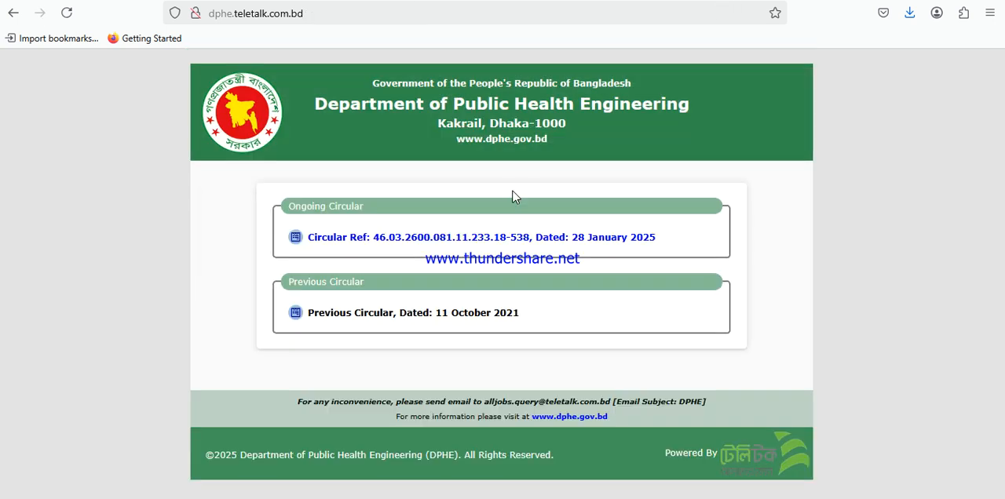
pyautogui.moveTo(314, 13); pyautogui.dragTo(208, 14)
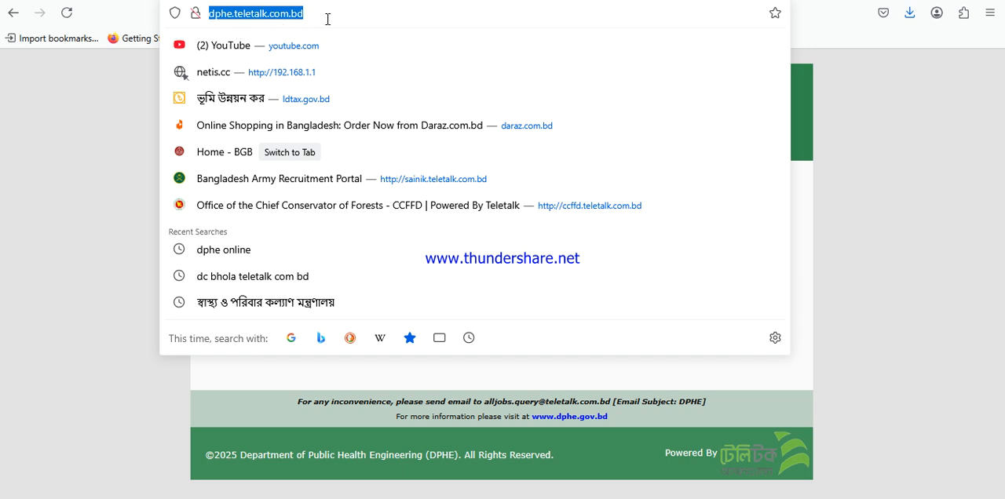
pyautogui.moveTo(322, 13); pyautogui.dragTo(209, 14)
pyautogui.press('Return')
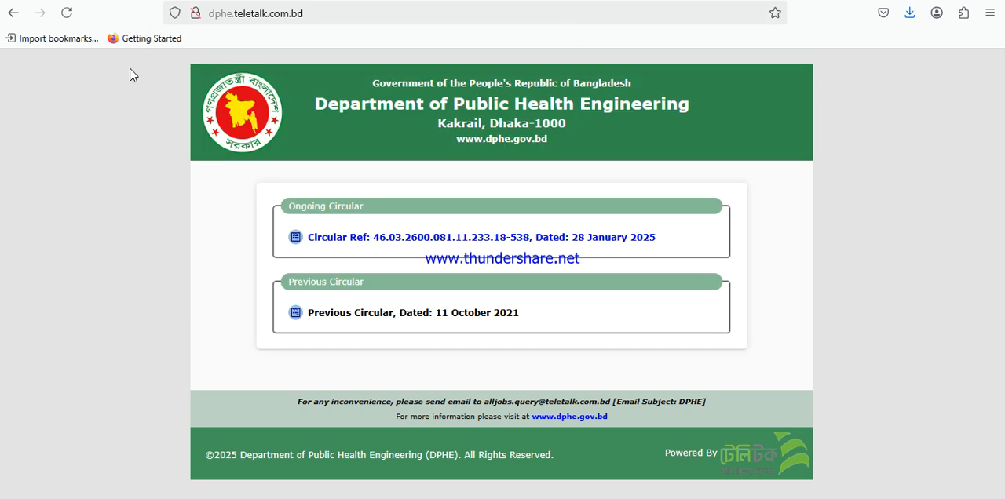
pyautogui.moveTo(180, 62); pyautogui.dragTo(705, 351)
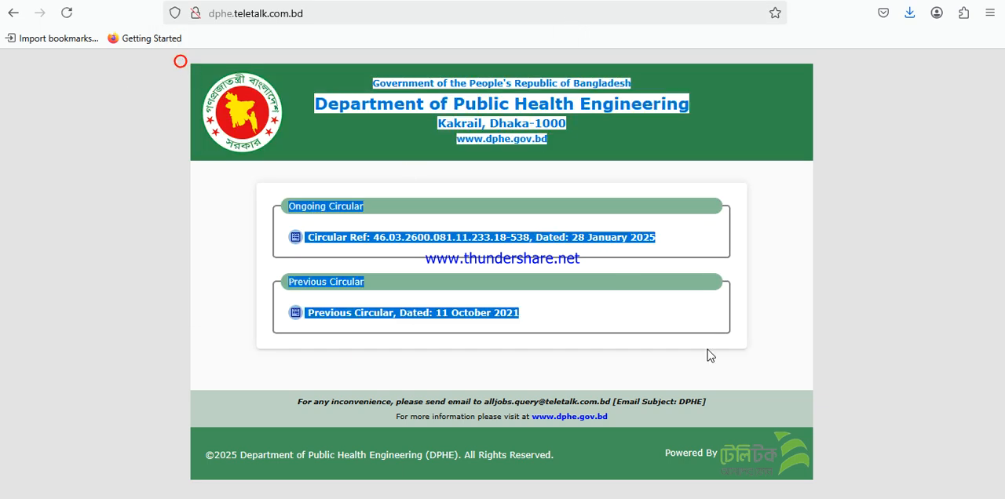
pyautogui.click(388, 356)
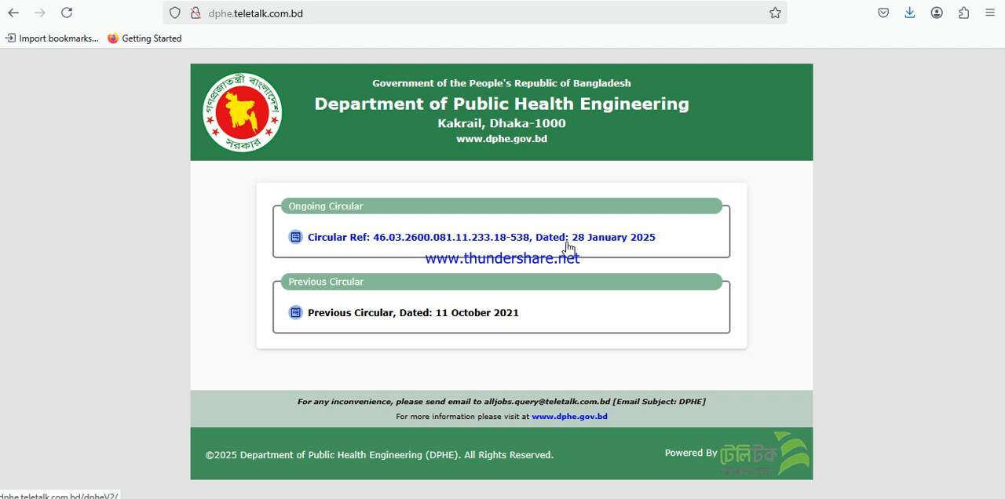
# Open the online application of the ongoing circular dated 28 January 2025 and continue with the Office Sohayok post
pyautogui.click(506, 238)
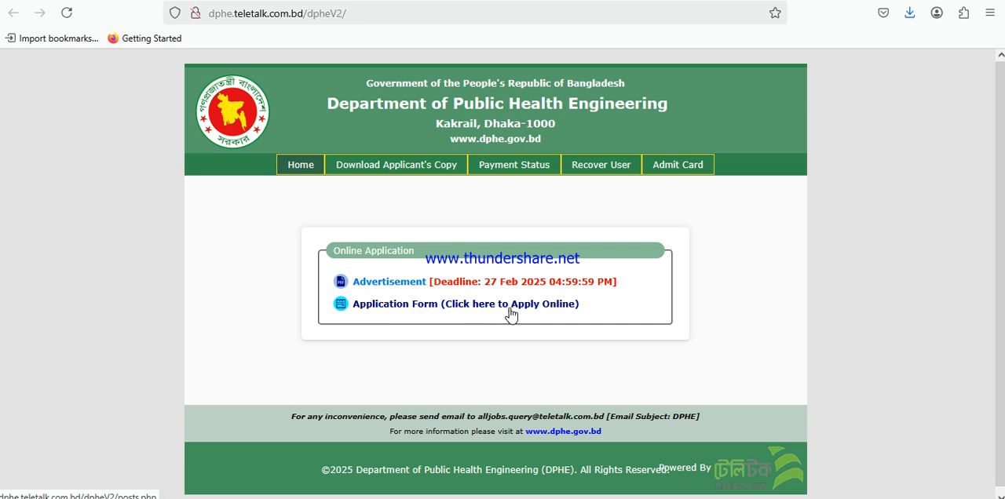
pyautogui.click(443, 307)
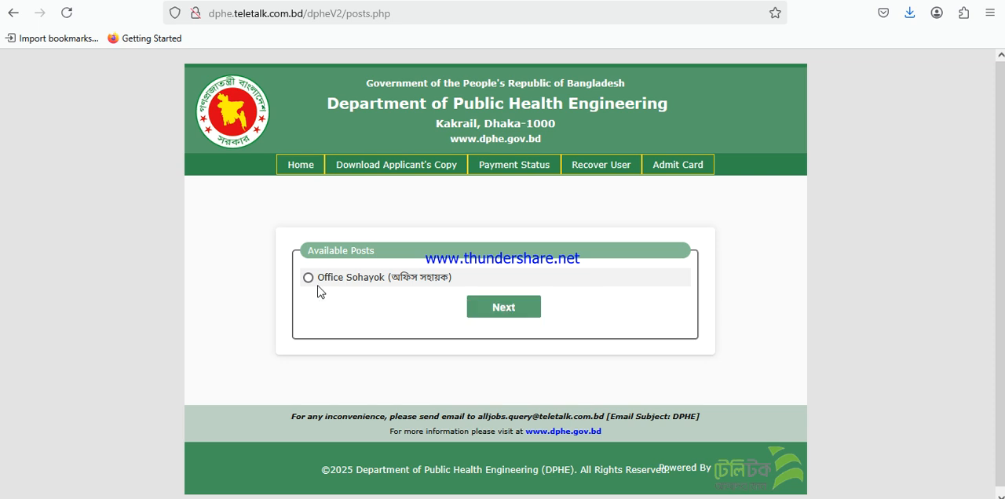
pyautogui.moveTo(322, 283); pyautogui.dragTo(455, 281)
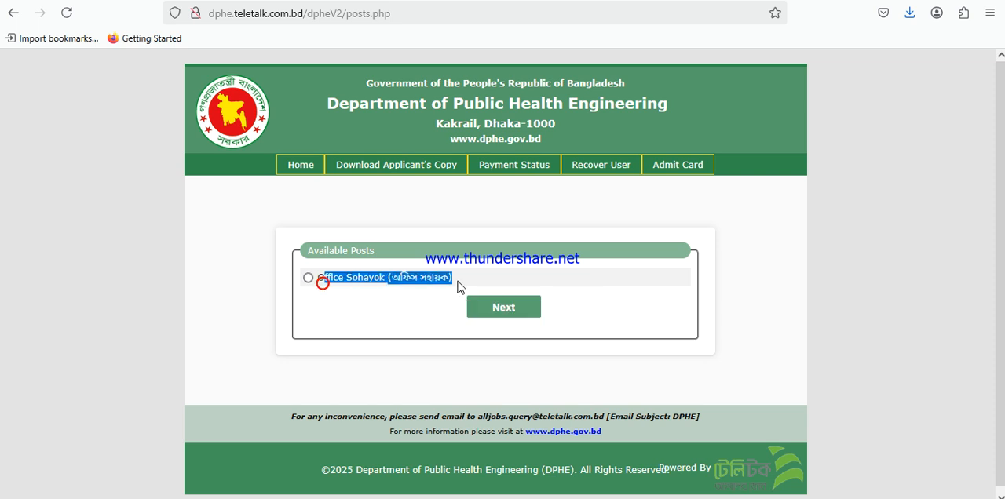
pyautogui.click(376, 316)
pyautogui.click(308, 278)
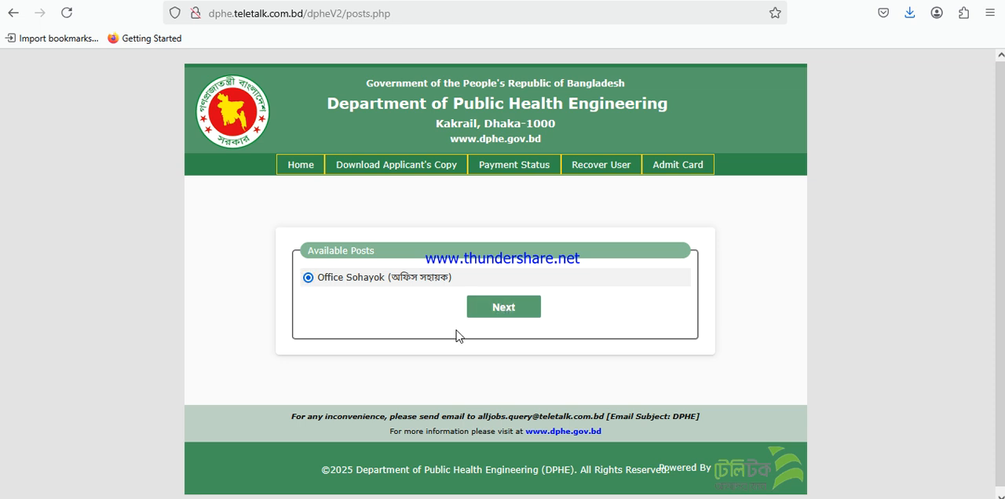
pyautogui.click(504, 308)
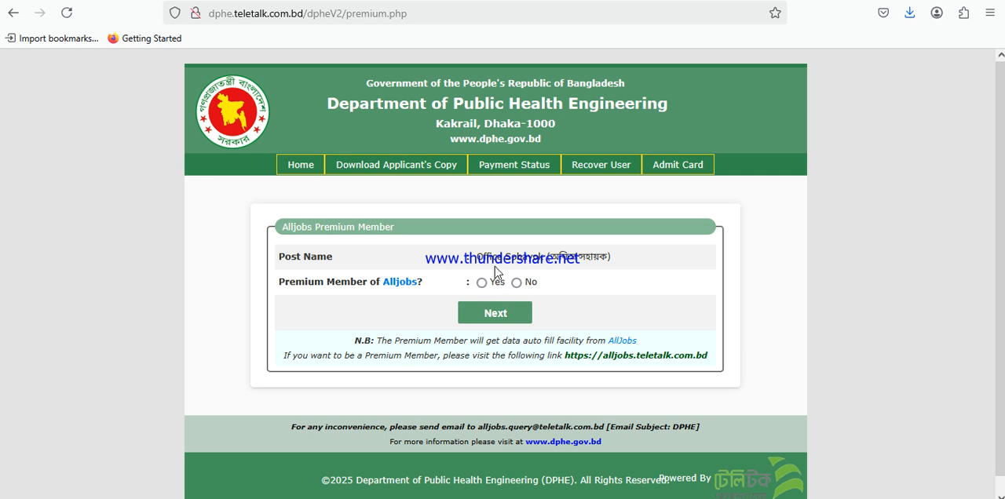
# Answer No to the Alljobs premium membership question and continue to the application form
pyautogui.moveTo(277, 232); pyautogui.dragTo(605, 289)
pyautogui.click(617, 303)
pyautogui.click(517, 283)
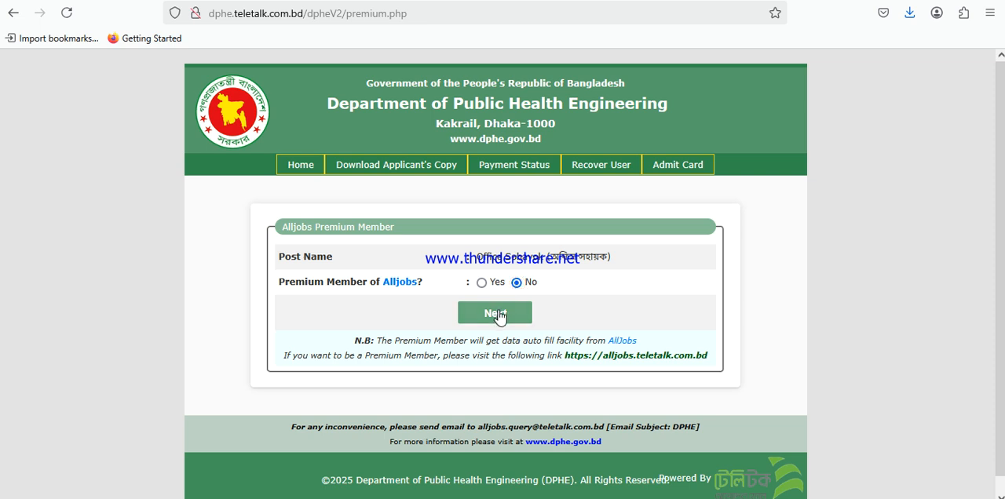
pyautogui.click(496, 313)
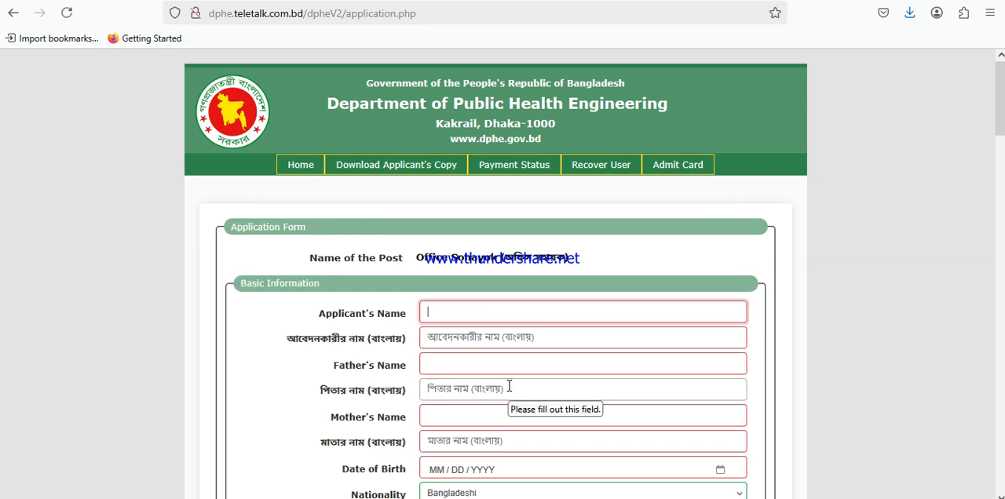
# Look over the blank application form, and bring up the Basic Information section of the already filled-in copy
pyautogui.click(1003, 88)
pyautogui.moveTo(1002, 88); pyautogui.dragTo(1002, 112)
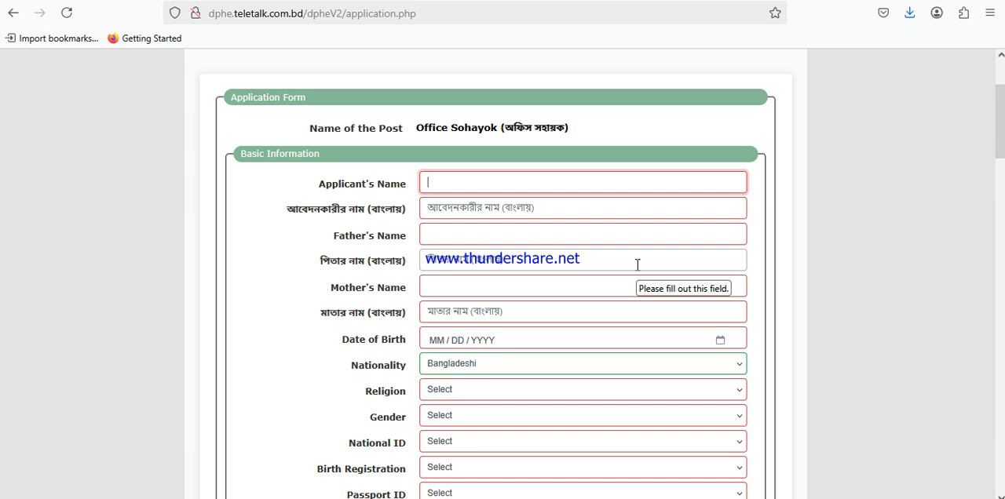
pyautogui.click(585, 333)
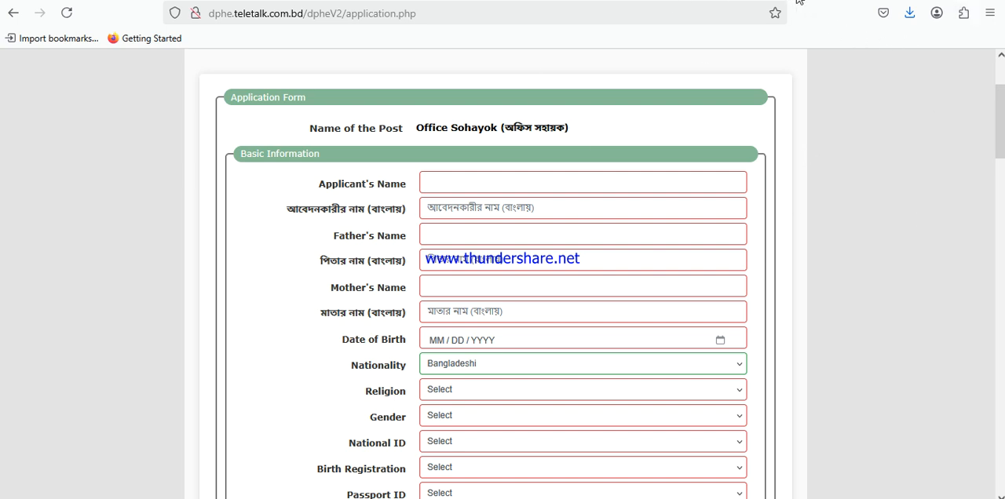
pyautogui.press('Tab')
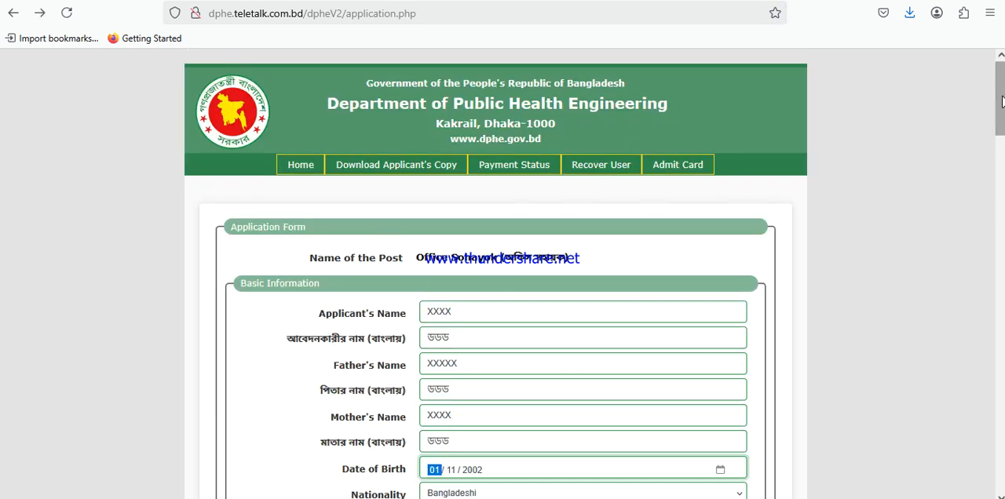
pyautogui.scroll(-3, 1000, 101)
pyautogui.scroll(-1, 996, 122)
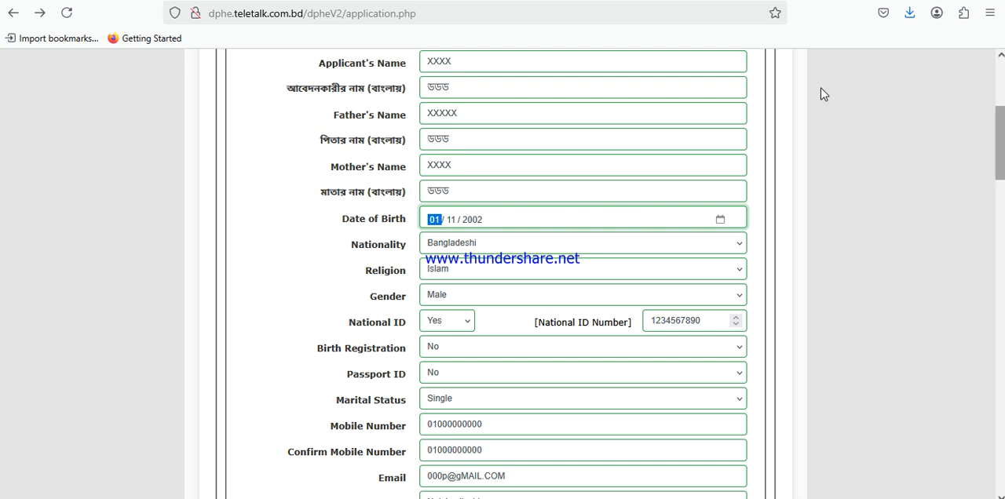
pyautogui.scroll(2, 1000, 146)
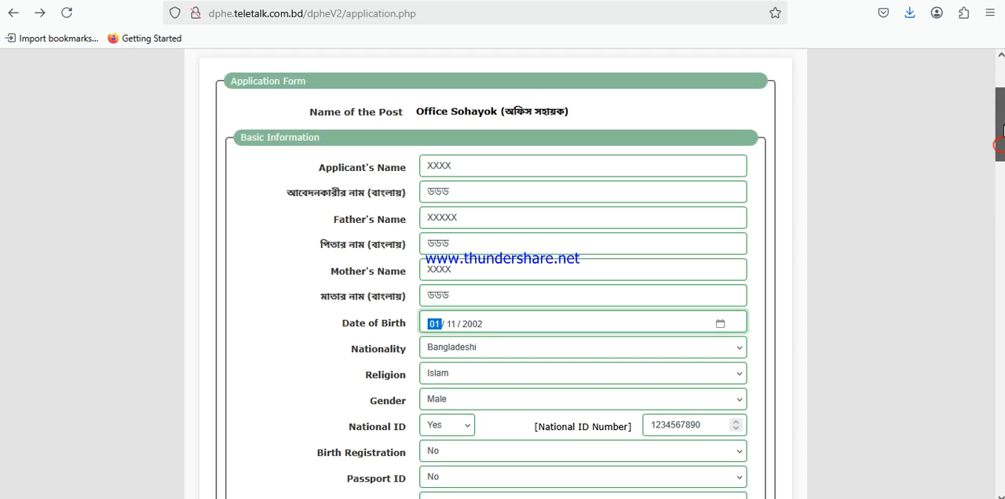
# Review how the applicant's name is filled in, both in English and in Bangla
pyautogui.moveTo(314, 168); pyautogui.dragTo(400, 174)
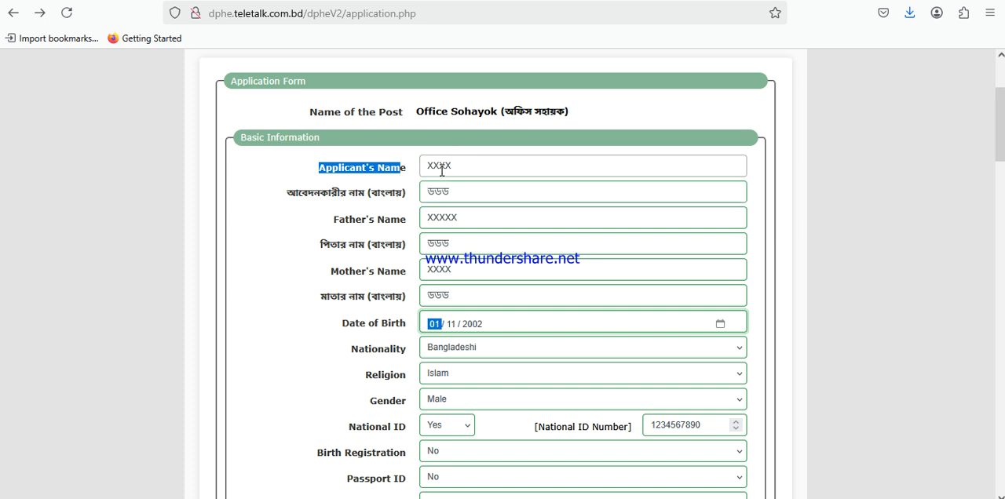
pyautogui.doubleClick(429, 167)
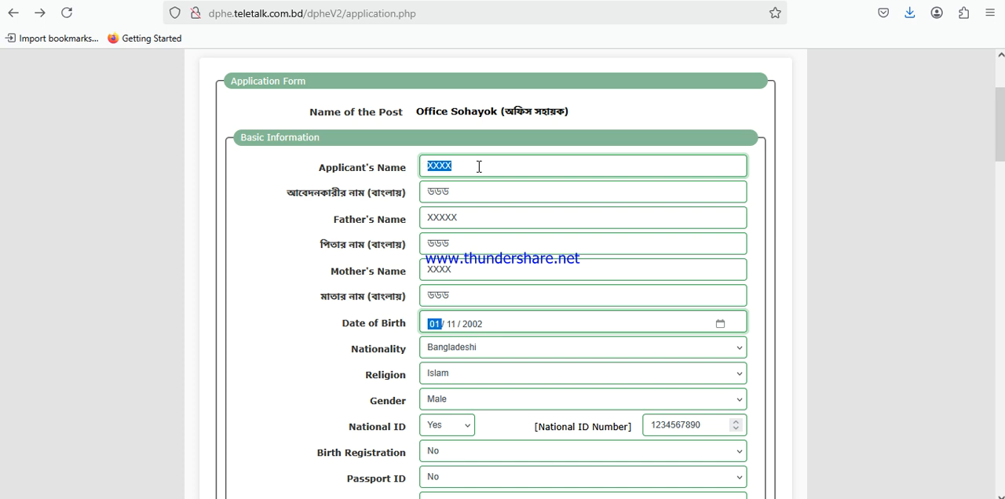
pyautogui.doubleClick(476, 168)
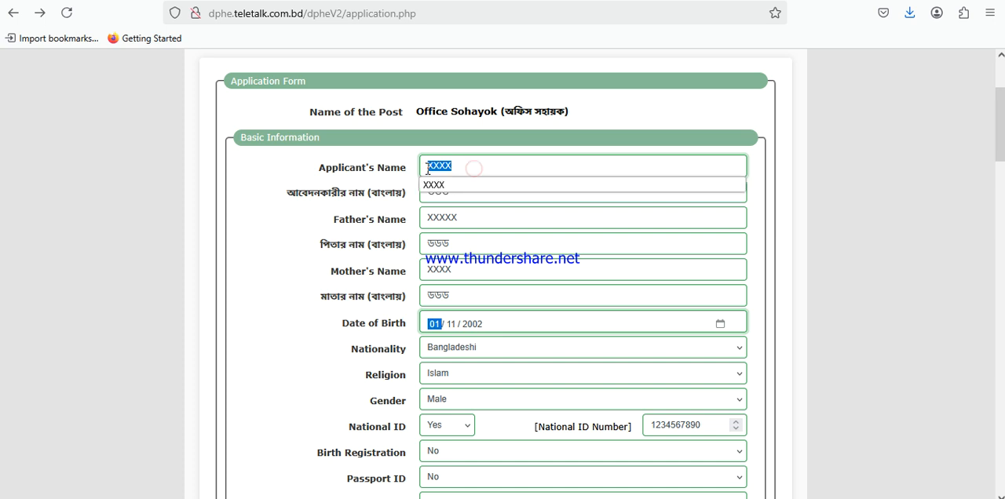
pyautogui.click(384, 181)
pyautogui.moveTo(287, 195); pyautogui.dragTo(427, 194)
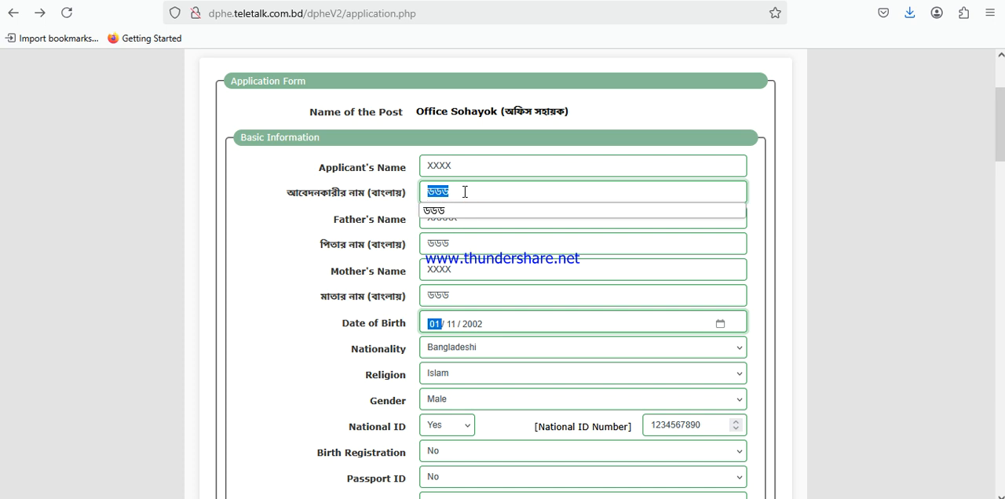
pyautogui.click(392, 194)
# Review how the father's name is filled in, both in English and in Bangla
pyautogui.click(334, 221)
pyautogui.moveTo(334, 223); pyautogui.dragTo(408, 225)
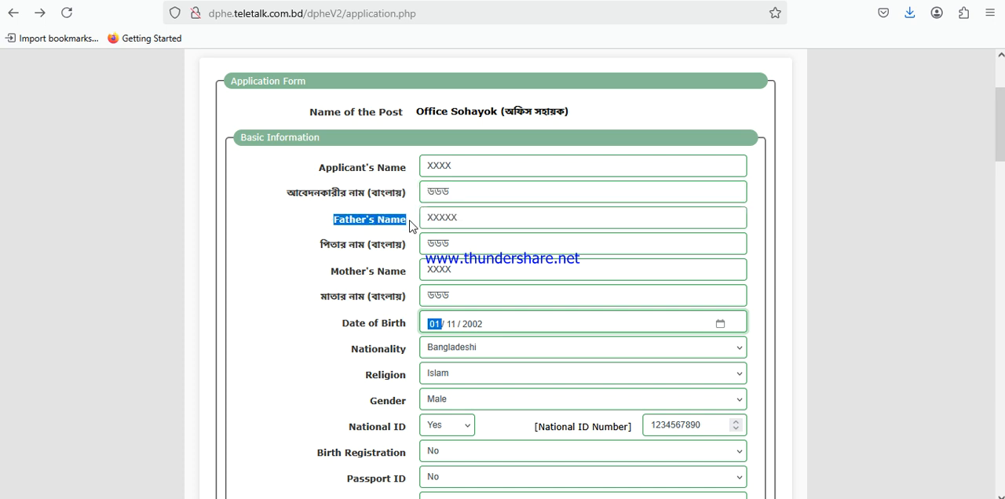
pyautogui.moveTo(477, 218); pyautogui.dragTo(427, 217)
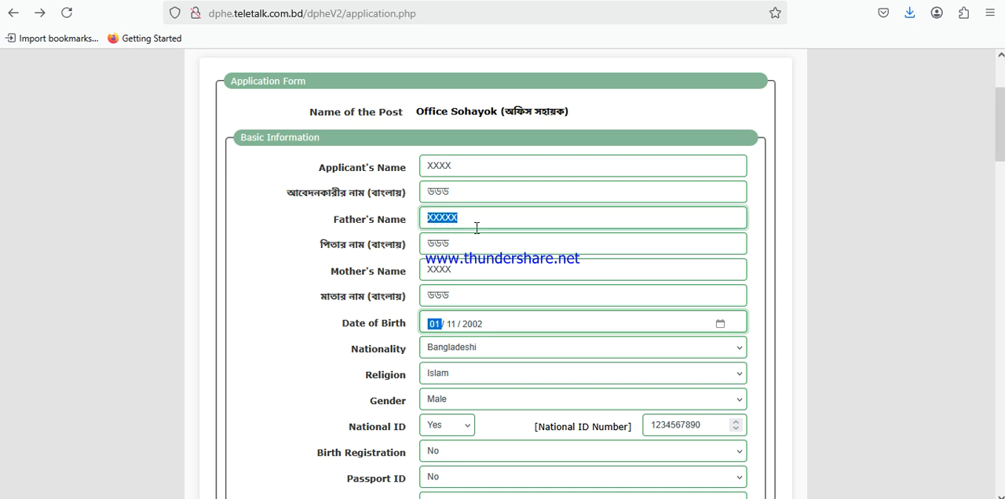
pyautogui.moveTo(316, 246); pyautogui.dragTo(410, 251)
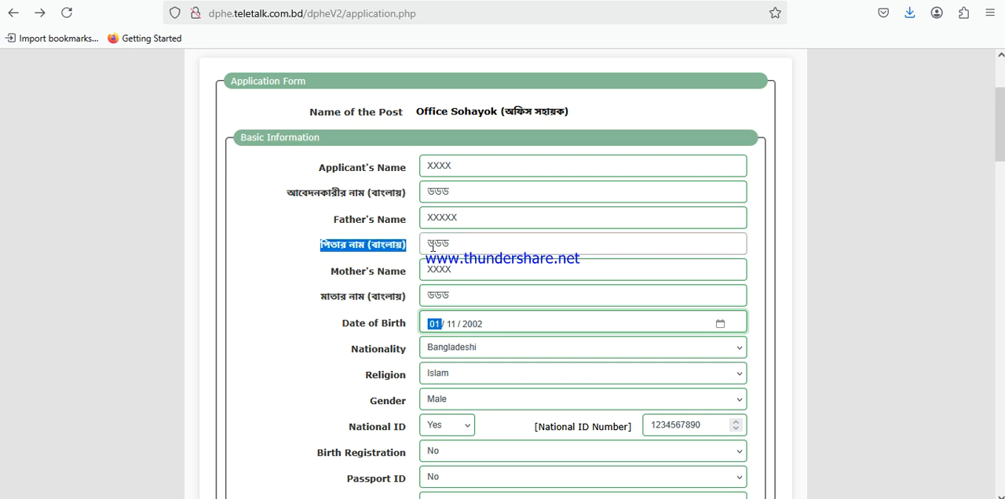
pyautogui.moveTo(426, 244); pyautogui.dragTo(455, 243)
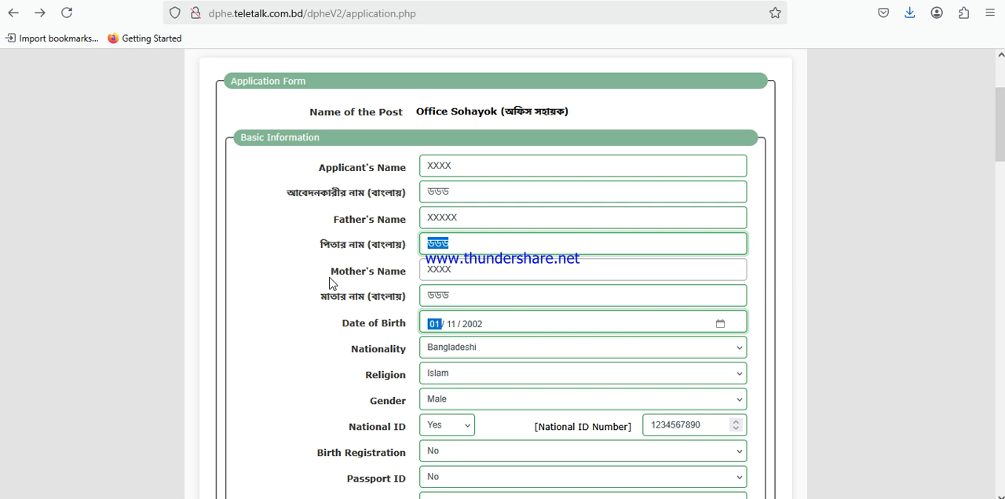
# Review how the mother's name is filled in, both in English and in Bangla
pyautogui.moveTo(330, 274); pyautogui.dragTo(401, 278)
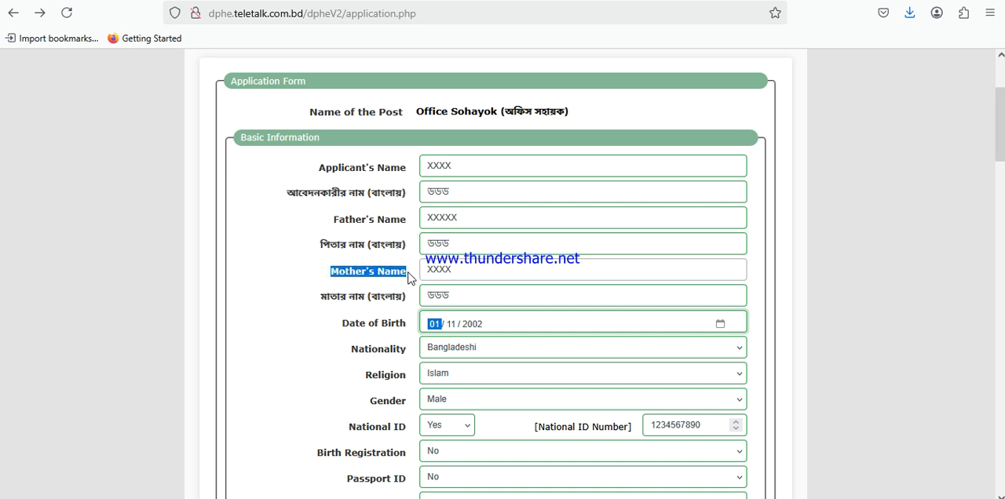
pyautogui.moveTo(429, 270); pyautogui.dragTo(471, 273)
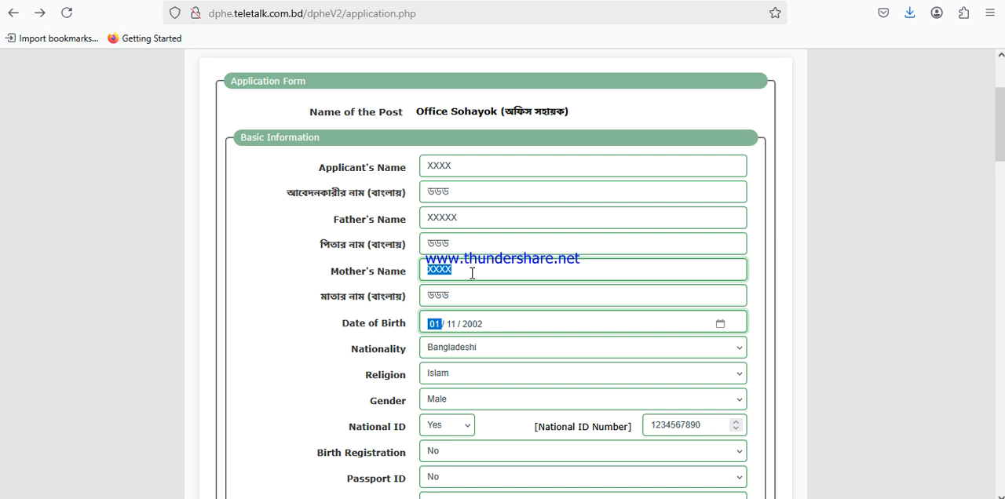
pyautogui.moveTo(470, 273); pyautogui.dragTo(422, 275)
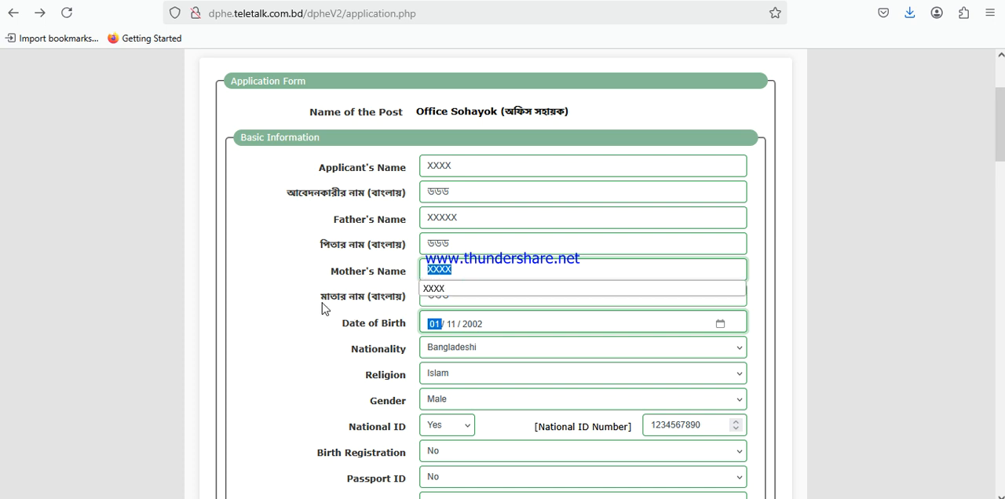
pyautogui.moveTo(318, 299); pyautogui.dragTo(410, 302)
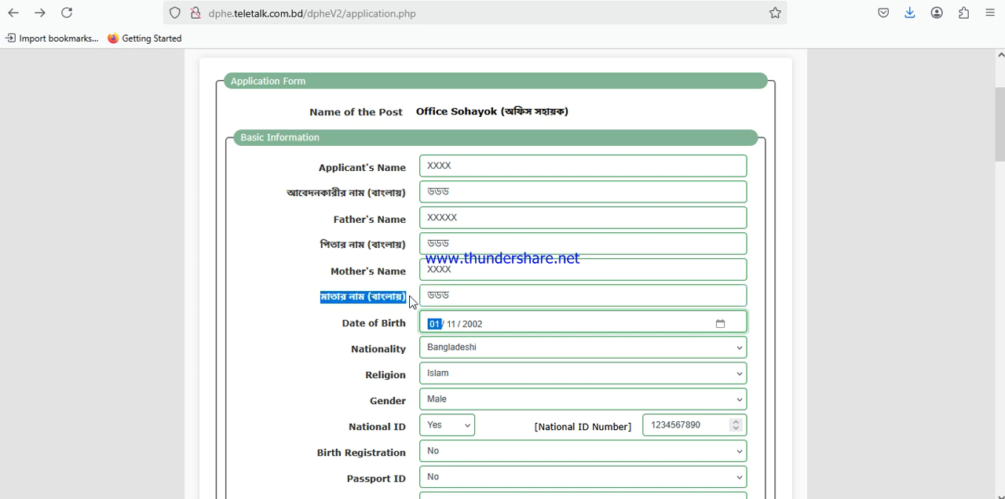
pyautogui.doubleClick(459, 296)
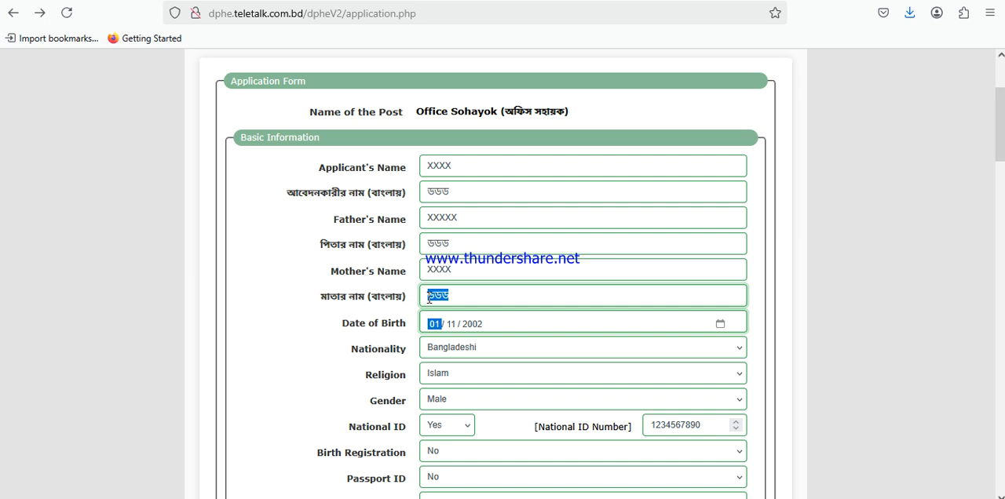
# Examine the parts of the Date of Birth field and the order in which they are entered
pyautogui.click(997, 129)
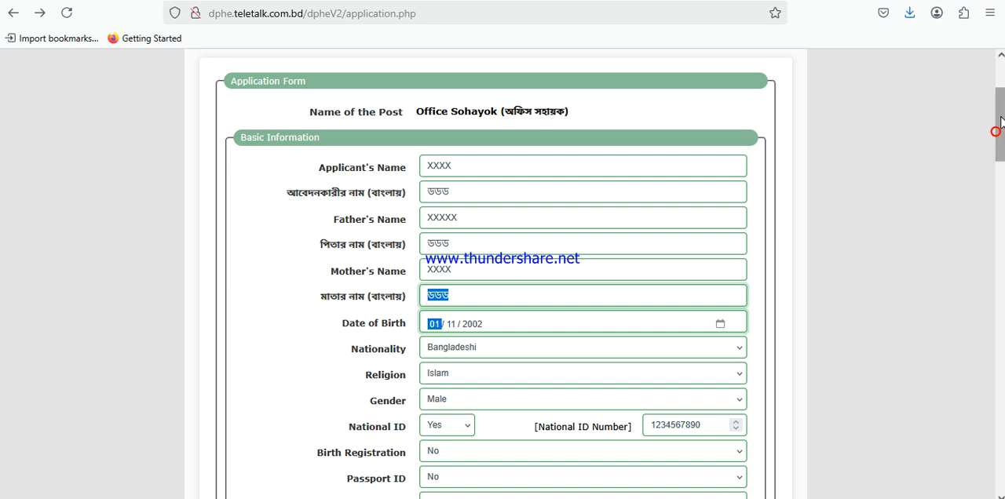
pyautogui.scroll(-3, 996, 129)
pyautogui.moveTo(338, 161); pyautogui.dragTo(410, 166)
pyautogui.moveTo(490, 160); pyautogui.dragTo(588, 161)
pyautogui.click(286, 185)
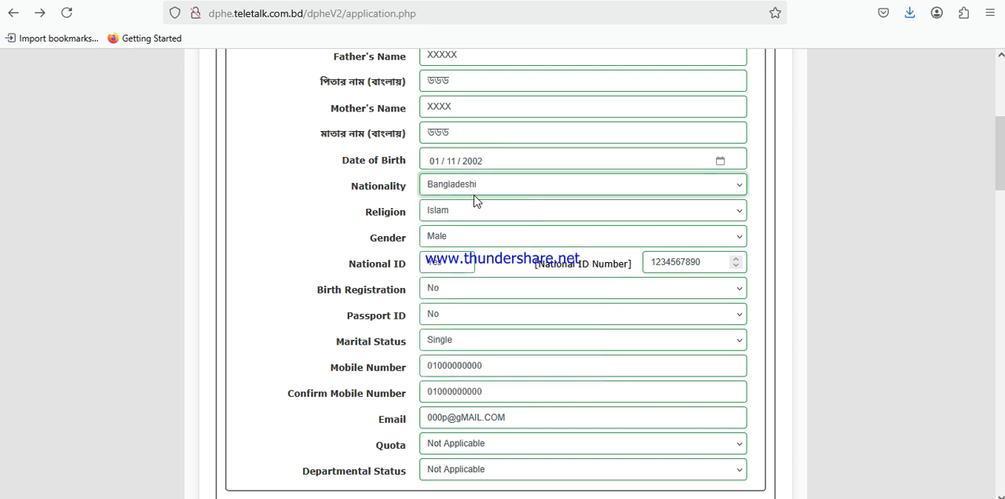
pyautogui.click(437, 163)
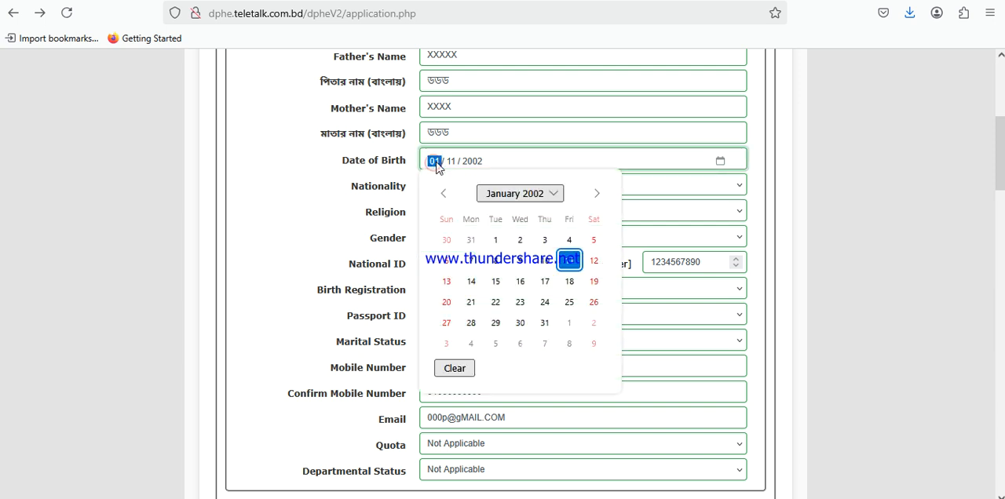
pyautogui.click(451, 161)
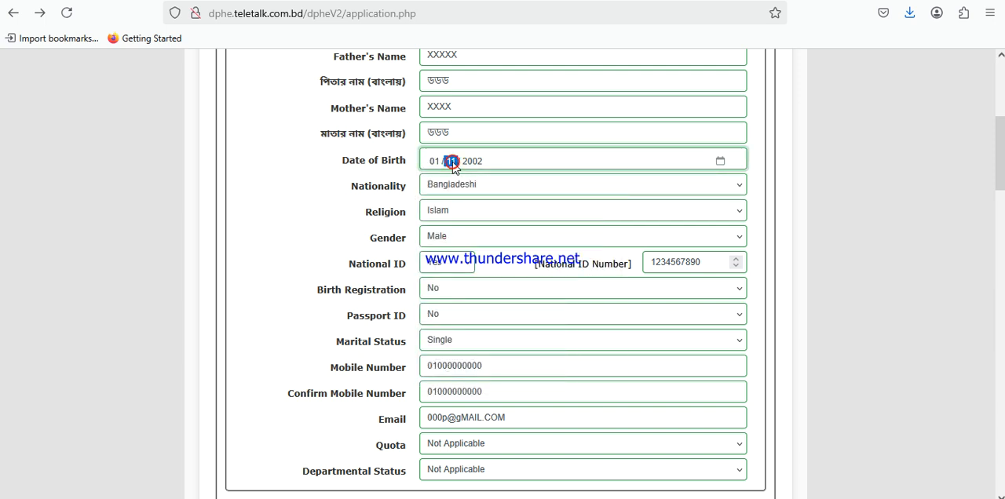
pyautogui.click(474, 162)
pyautogui.click(434, 162)
pyautogui.click(451, 162)
pyautogui.click(466, 163)
pyautogui.click(434, 163)
pyautogui.click(452, 162)
pyautogui.click(478, 163)
# Set Nationality to Bangladeshi and Religion to Islam in the Basic Information section
pyautogui.moveTo(339, 195); pyautogui.dragTo(409, 193)
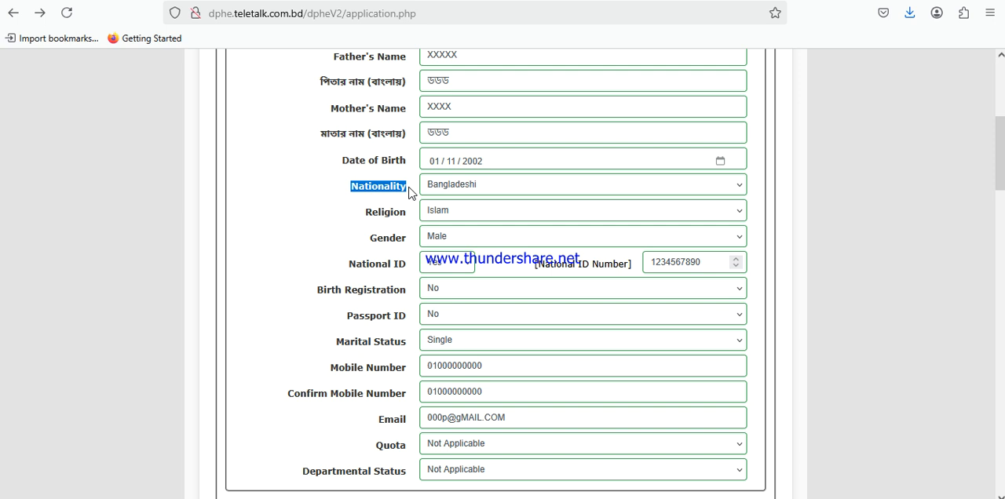
pyautogui.click(481, 186)
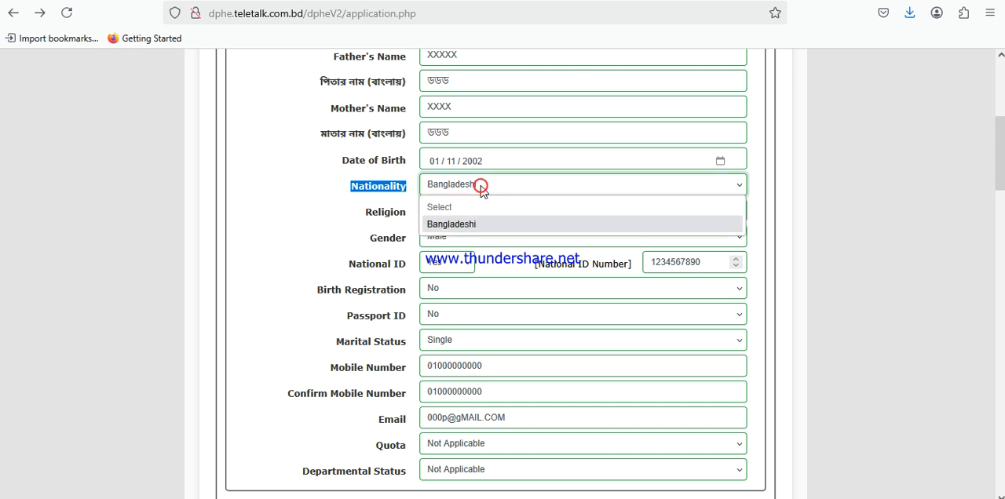
pyautogui.click(466, 224)
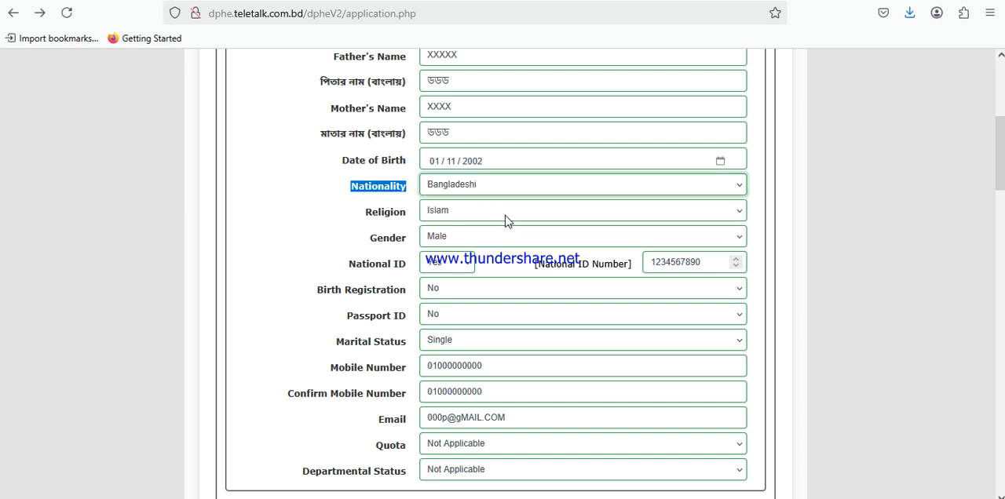
pyautogui.tripleClick(359, 213)
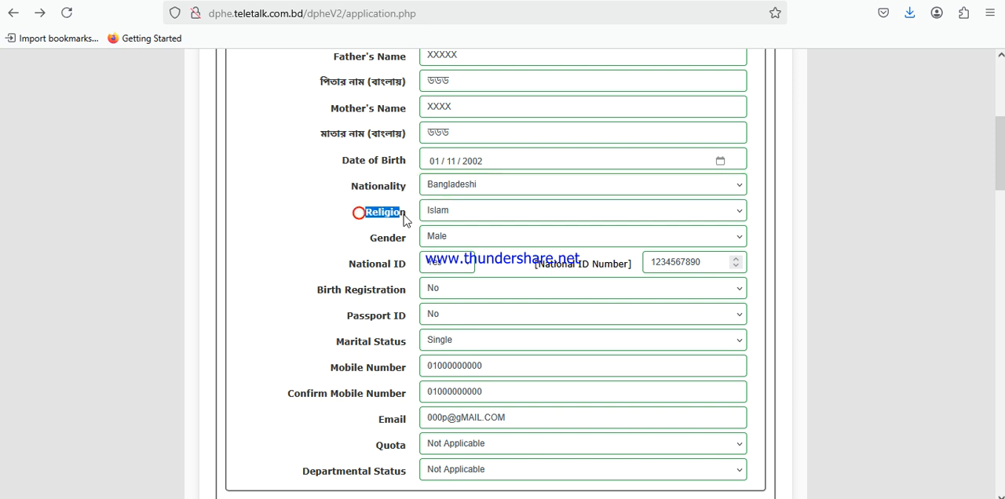
pyautogui.click(466, 217)
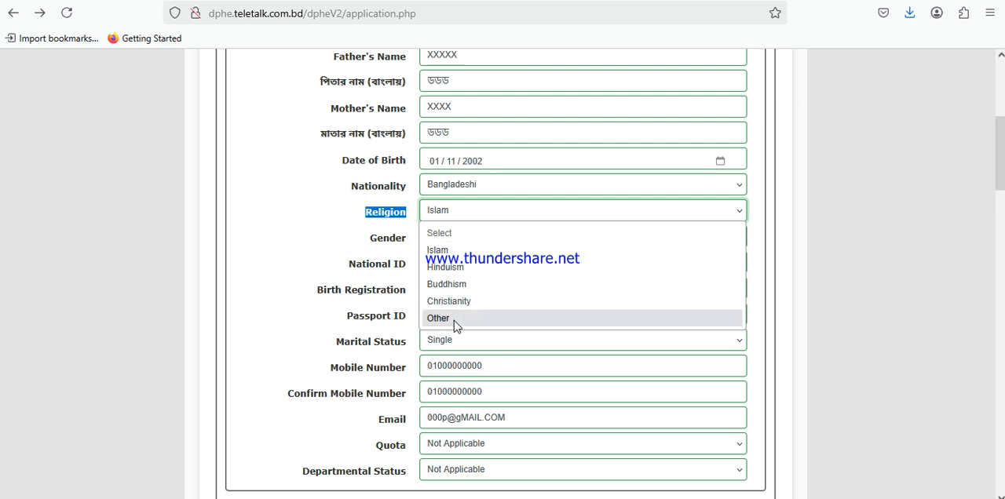
pyautogui.click(444, 251)
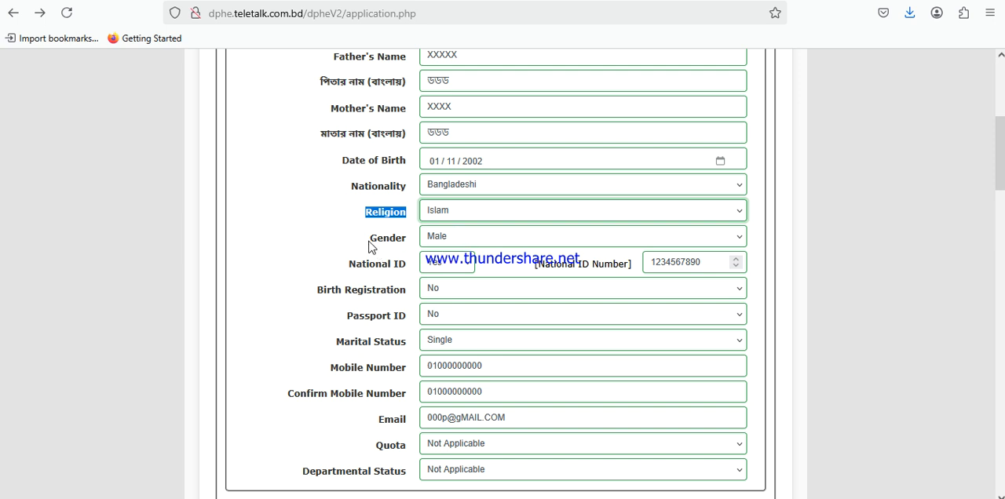
# Look through the Gender options and choose Male
pyautogui.moveTo(370, 242); pyautogui.dragTo(407, 242)
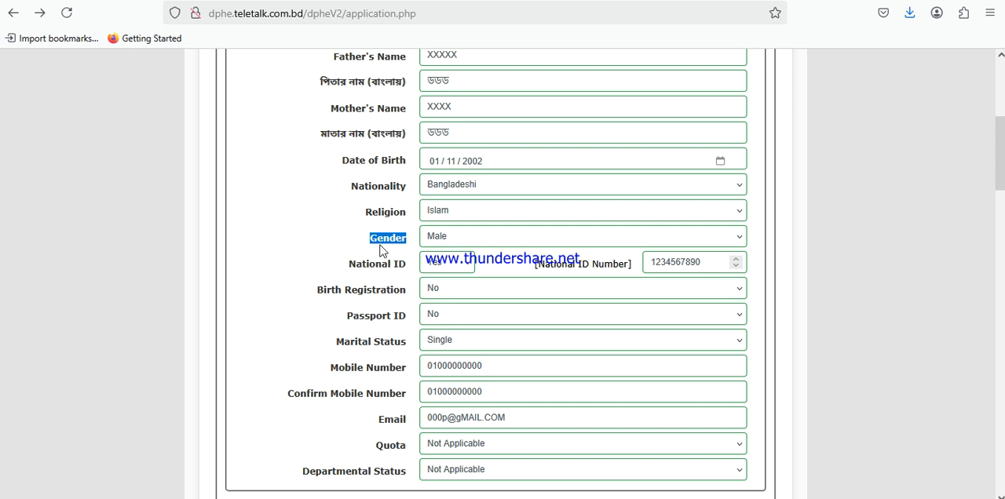
pyautogui.click(466, 237)
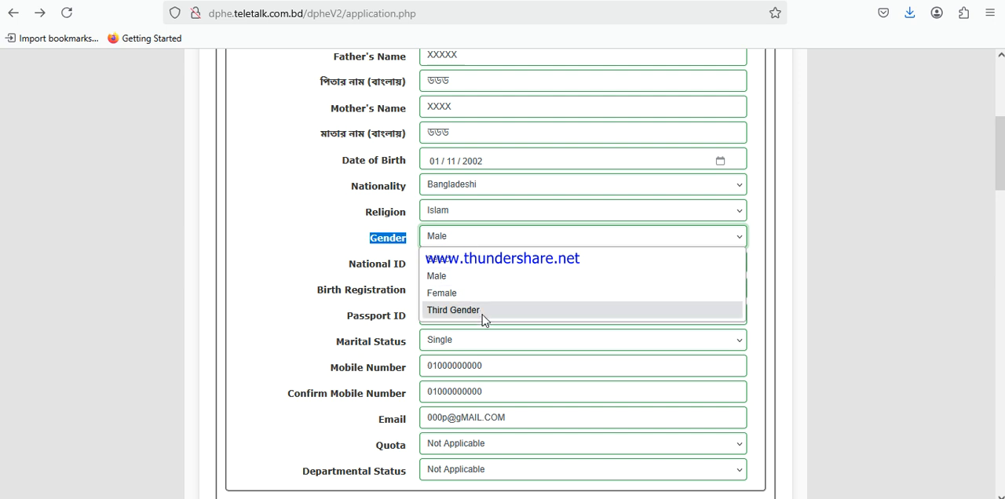
pyautogui.click(447, 276)
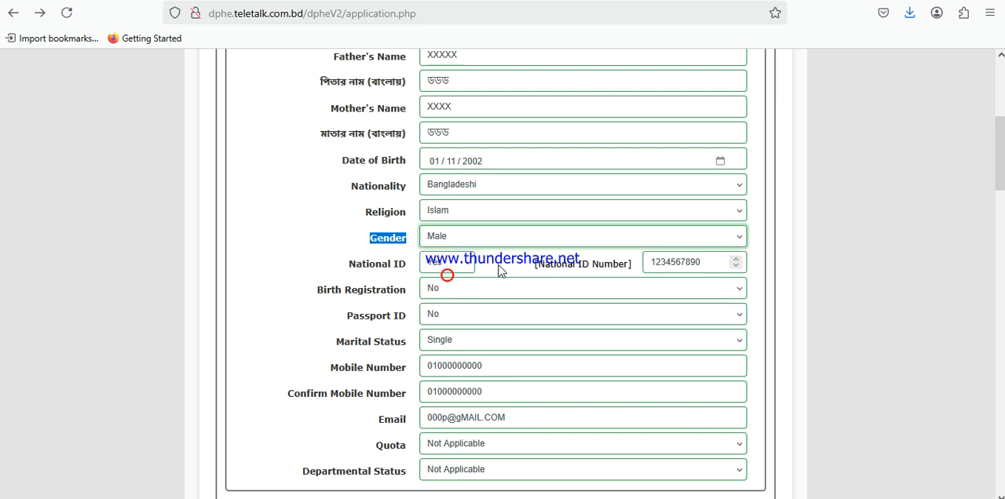
# Check the Yes and No options for National ID and the accompanying National ID Number field
pyautogui.click(345, 269)
pyautogui.moveTo(360, 268); pyautogui.dragTo(408, 274)
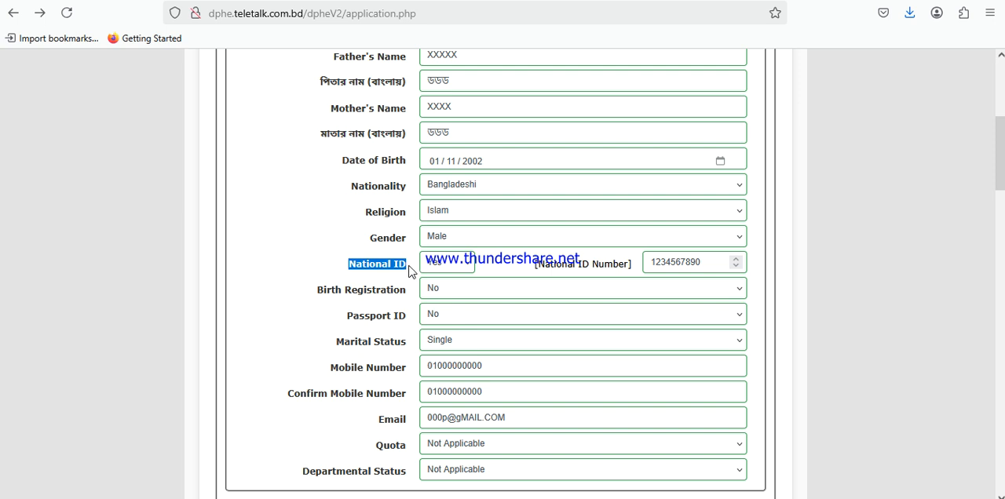
pyautogui.click(468, 263)
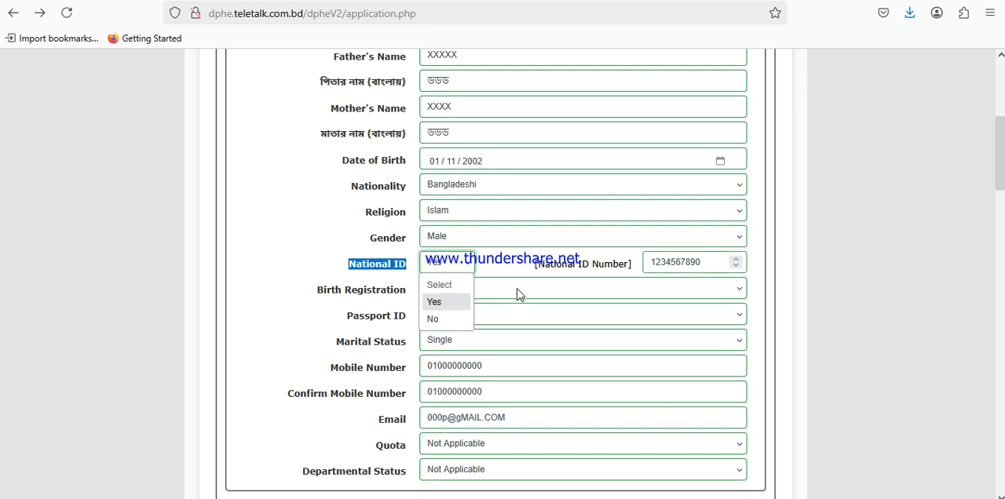
pyautogui.click(679, 263)
pyautogui.doubleClick(678, 263)
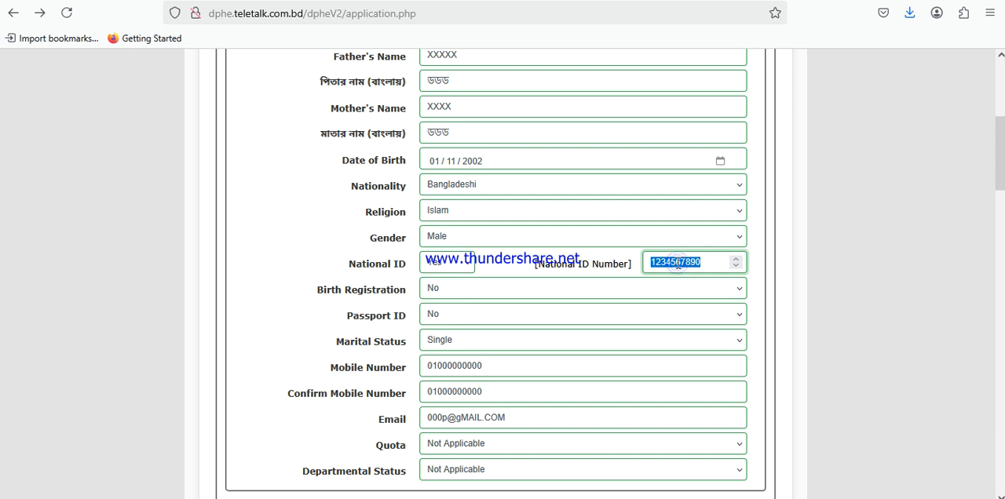
pyautogui.moveTo(351, 269); pyautogui.dragTo(404, 267)
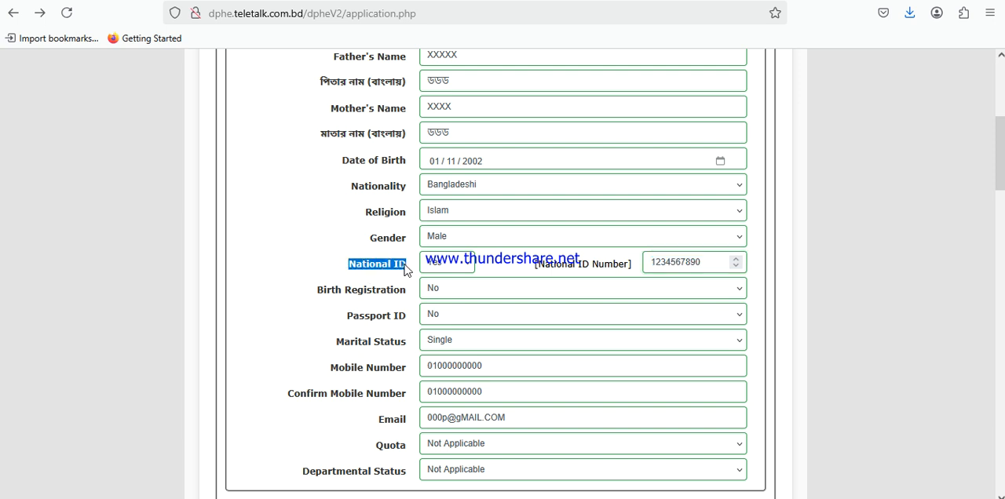
# Compare the National ID and Birth Registration entries as alternative identification for the applicant
pyautogui.moveTo(324, 292); pyautogui.dragTo(406, 299)
pyautogui.click(313, 292)
pyautogui.moveTo(312, 292); pyautogui.dragTo(410, 298)
pyautogui.click(351, 264)
pyautogui.moveTo(341, 270); pyautogui.dragTo(407, 270)
pyautogui.click(344, 271)
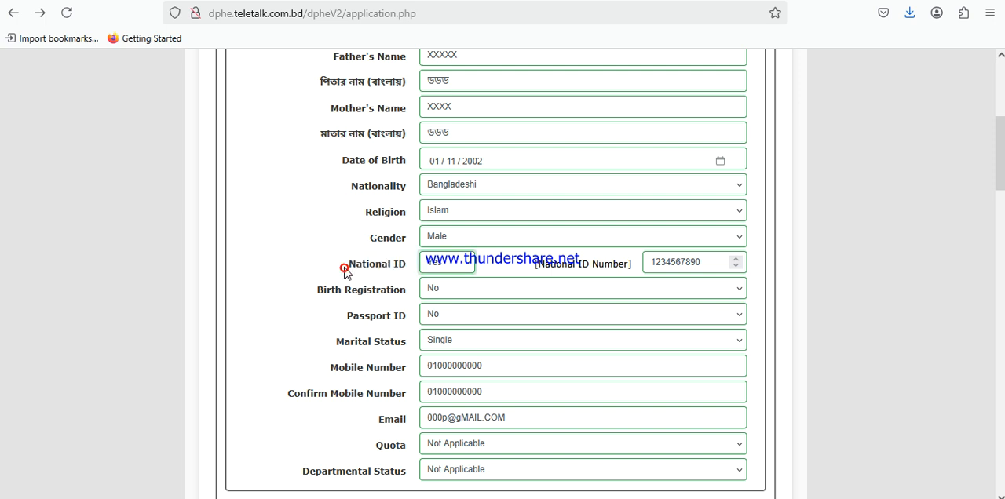
pyautogui.click(396, 289)
pyautogui.tripleClick(383, 267)
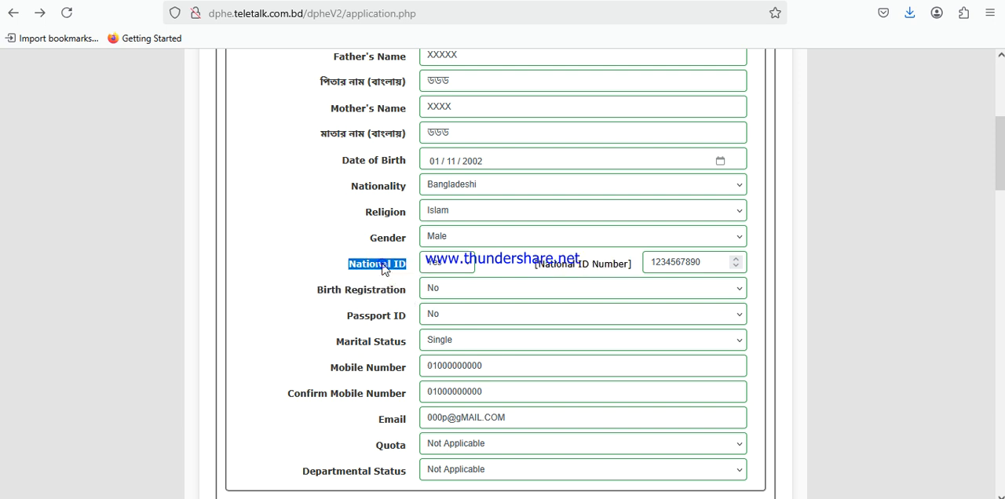
pyautogui.doubleClick(678, 264)
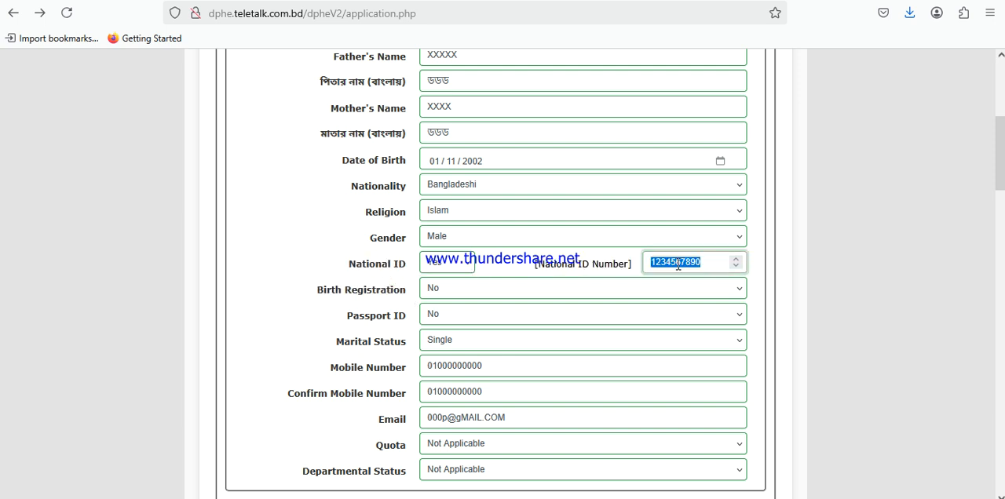
pyautogui.doubleClick(347, 288)
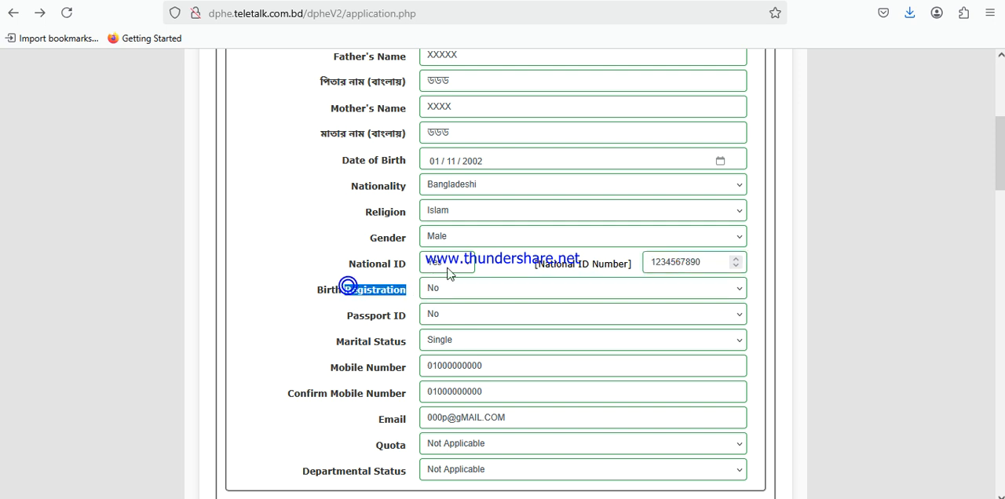
pyautogui.click(452, 265)
pyautogui.click(378, 265)
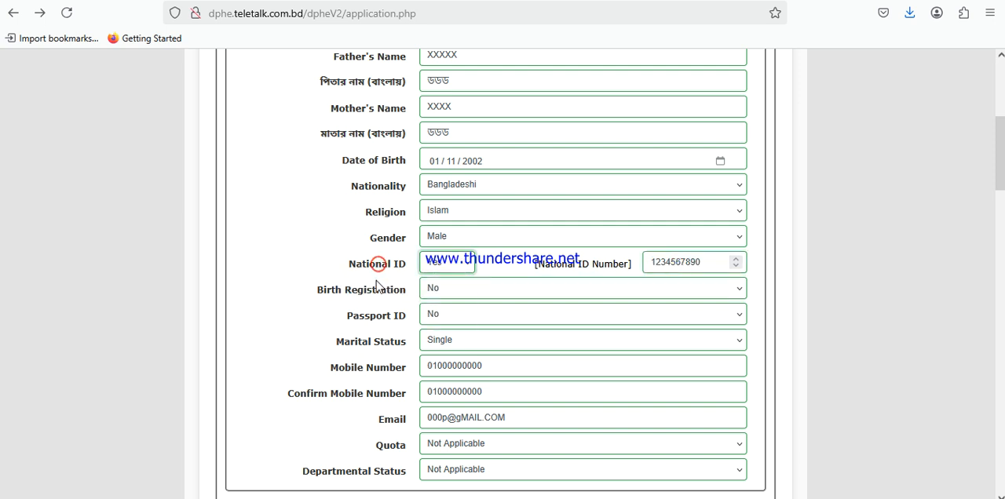
# Switch Birth Registration to Yes to check its Birth Registration Number field, and return the selection to No
pyautogui.click(436, 290)
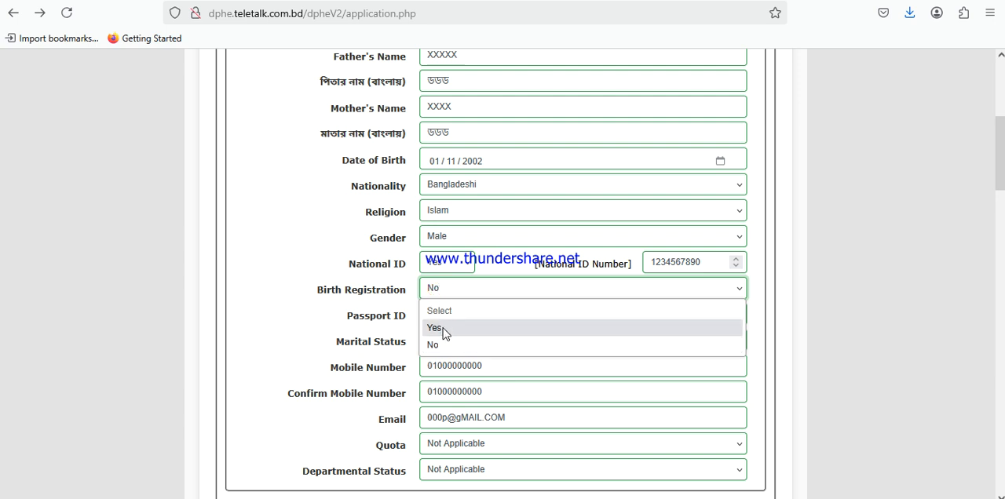
pyautogui.click(442, 328)
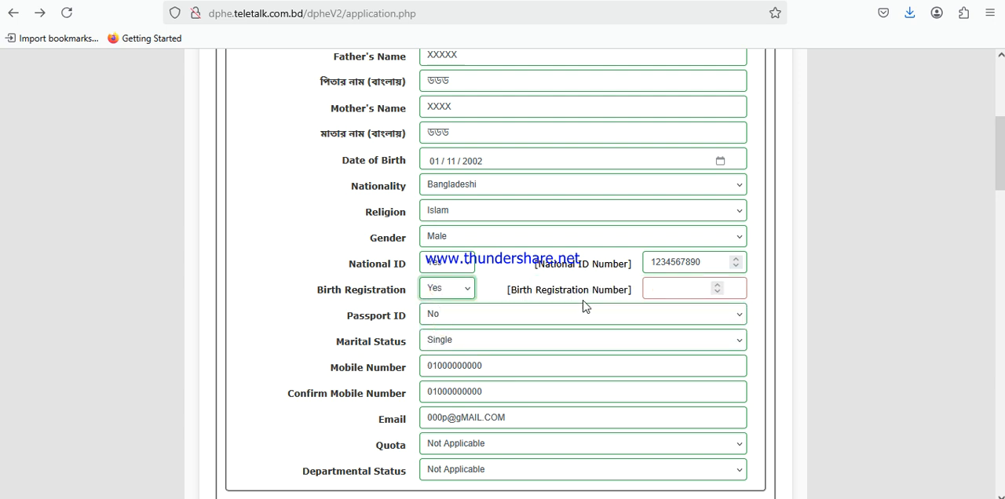
pyautogui.click(676, 293)
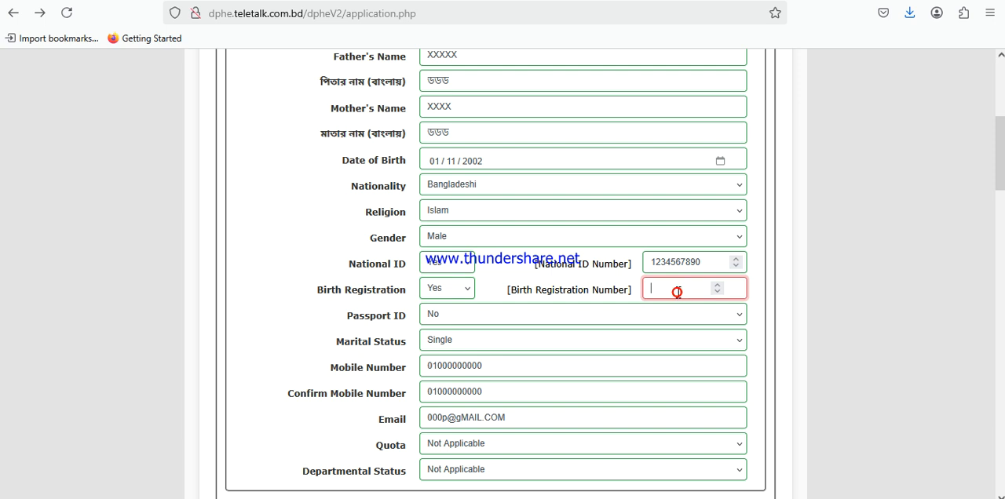
pyautogui.click(461, 290)
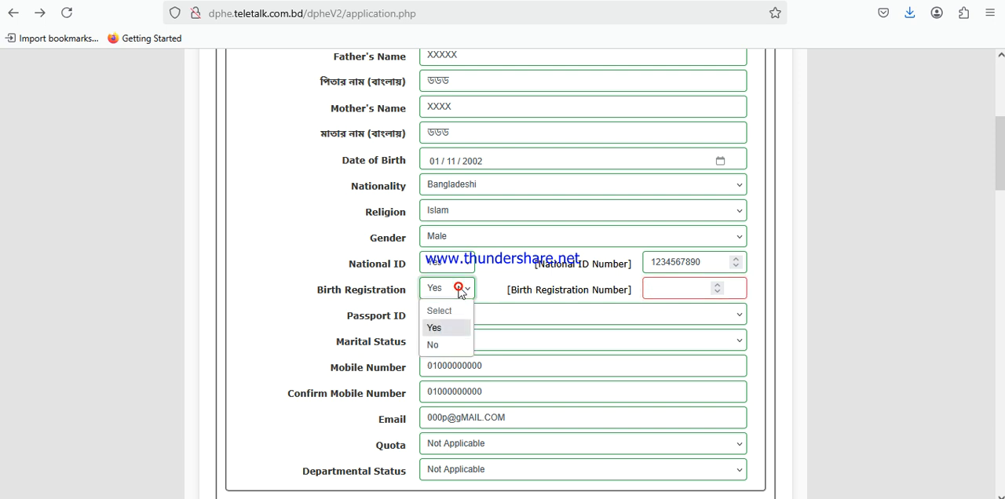
pyautogui.click(451, 269)
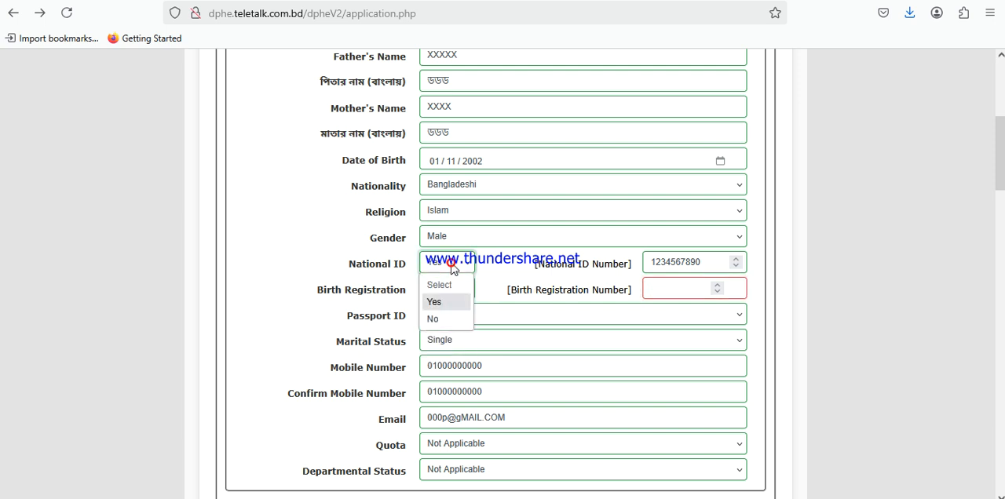
pyautogui.click(383, 277)
pyautogui.click(449, 289)
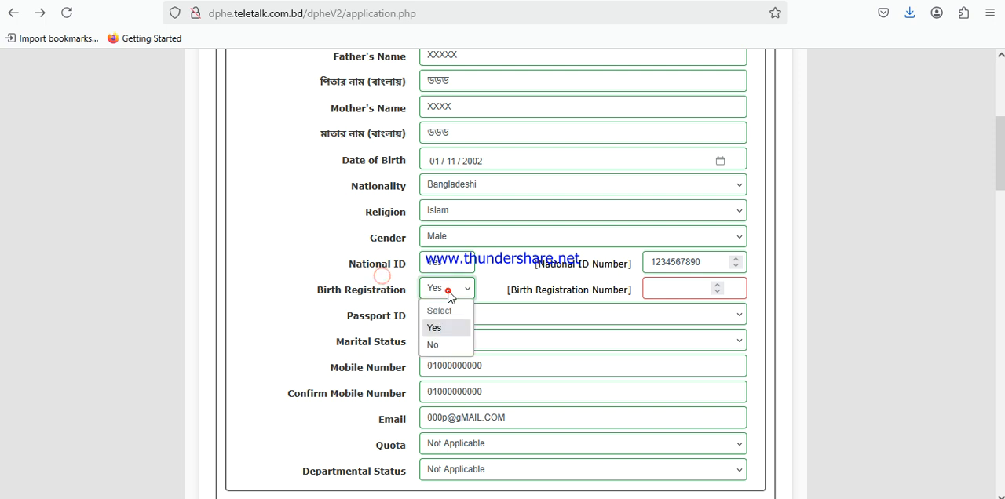
pyautogui.click(442, 345)
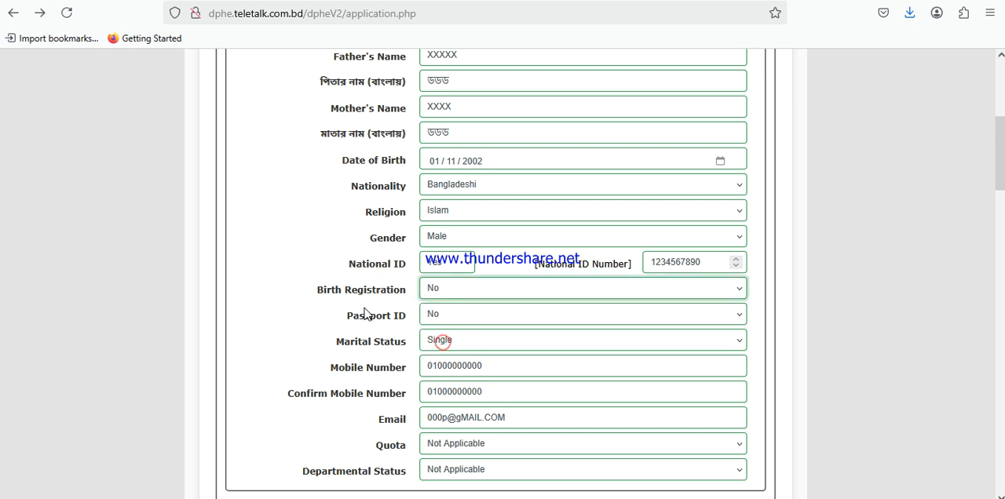
# Look through the Passport ID options in the Basic Information section
pyautogui.moveTo(346, 318); pyautogui.dragTo(449, 315)
pyautogui.click(450, 317)
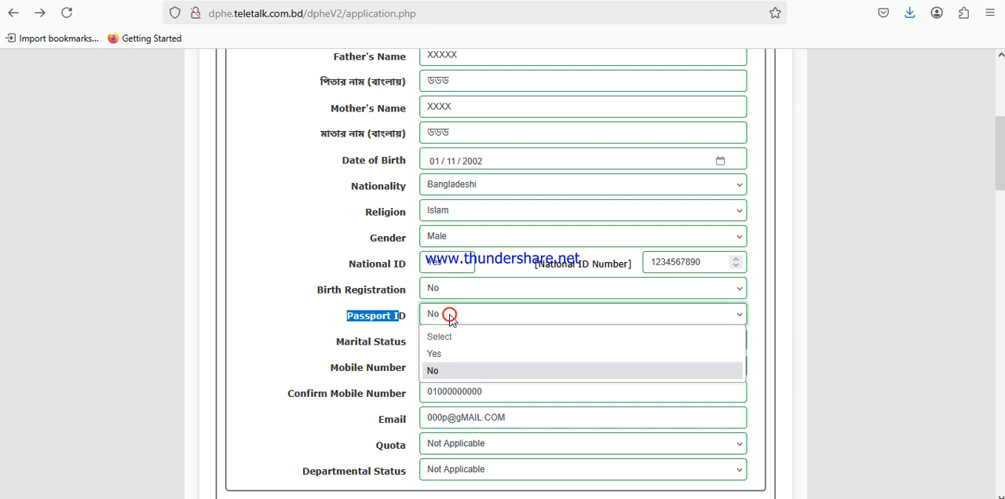
pyautogui.click(450, 317)
# Try Marital Status as Married to check the Spouse Name field, and return the selection to Single
pyautogui.moveTo(336, 341); pyautogui.dragTo(405, 345)
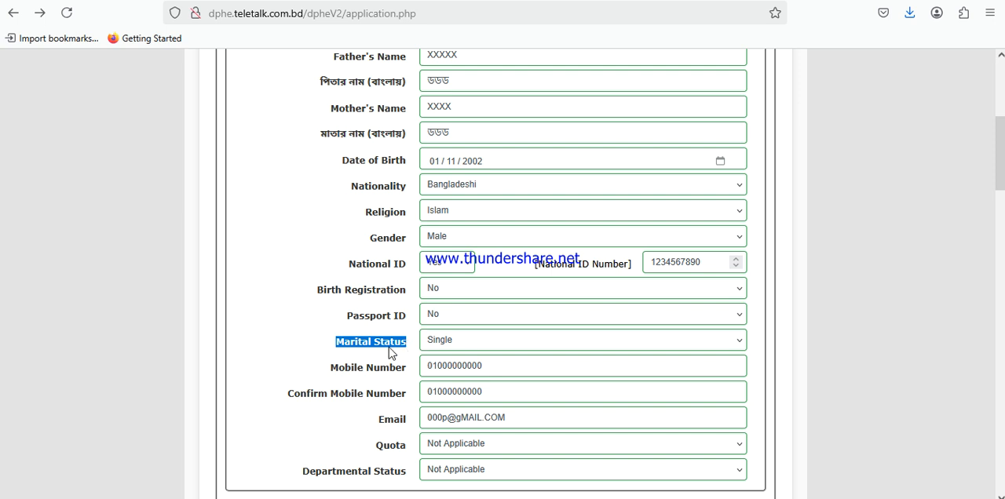
pyautogui.click(389, 347)
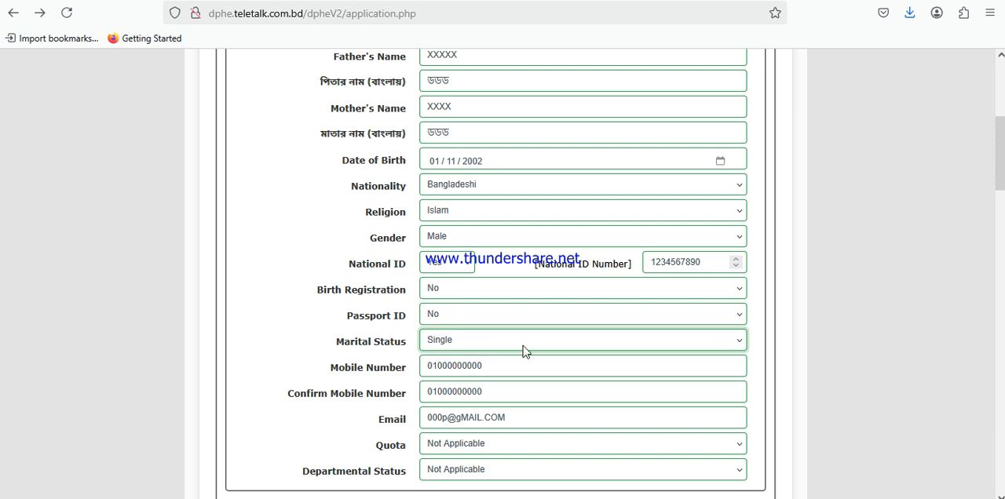
pyautogui.click(474, 343)
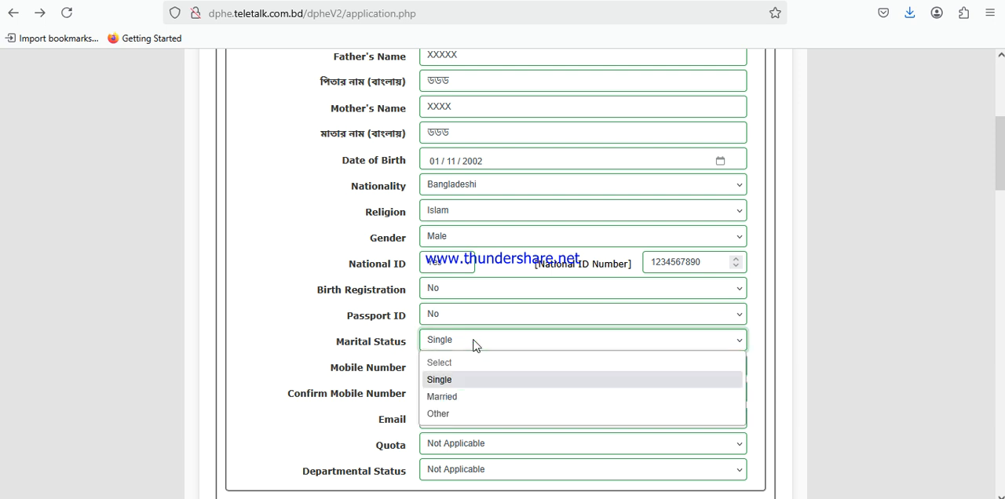
pyautogui.click(455, 396)
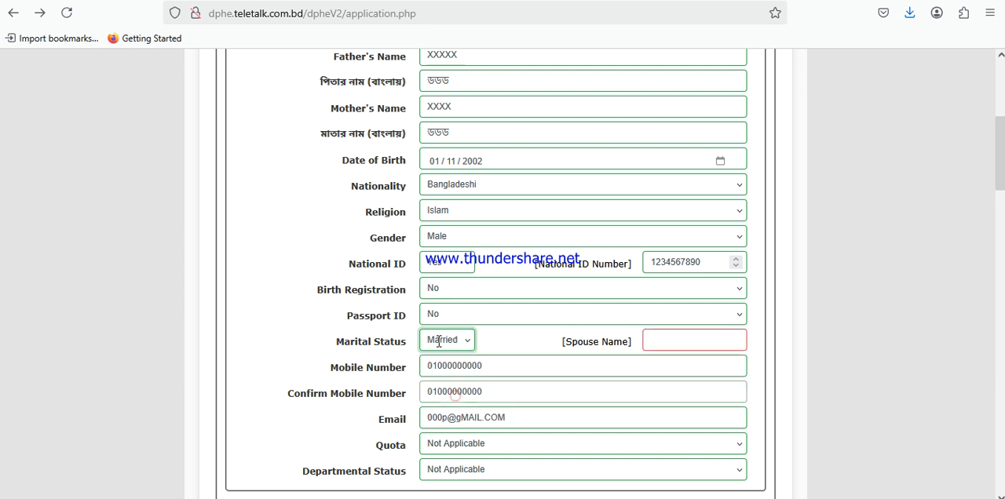
pyautogui.click(677, 340)
pyautogui.click(677, 340)
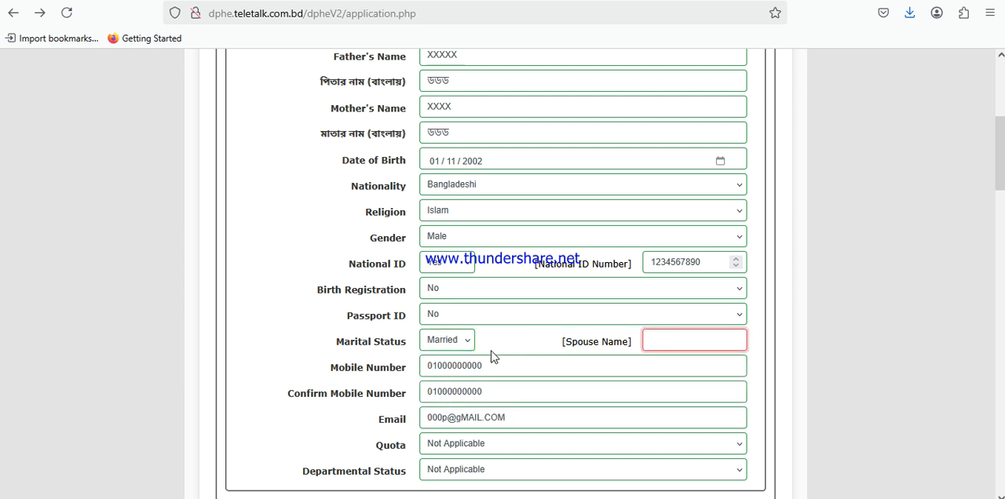
pyautogui.moveTo(580, 349); pyautogui.dragTo(673, 343)
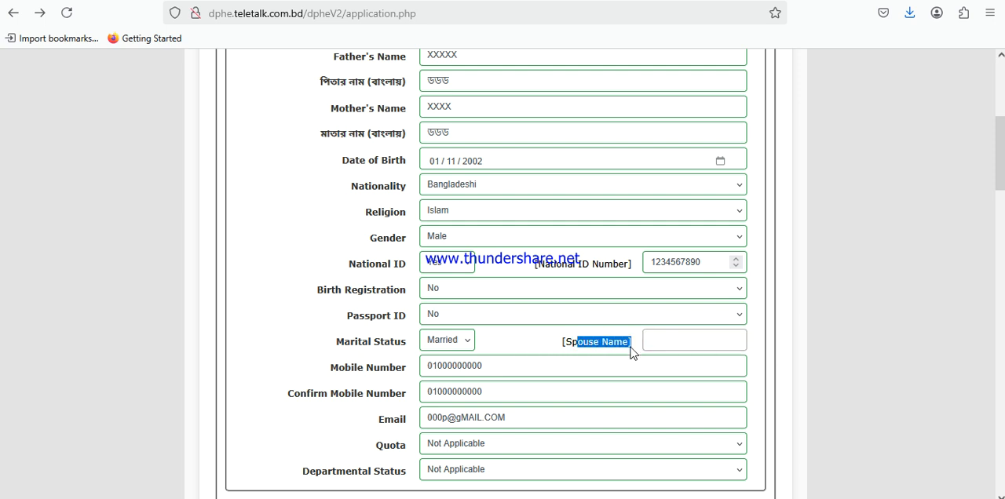
pyautogui.click(621, 345)
pyautogui.click(664, 342)
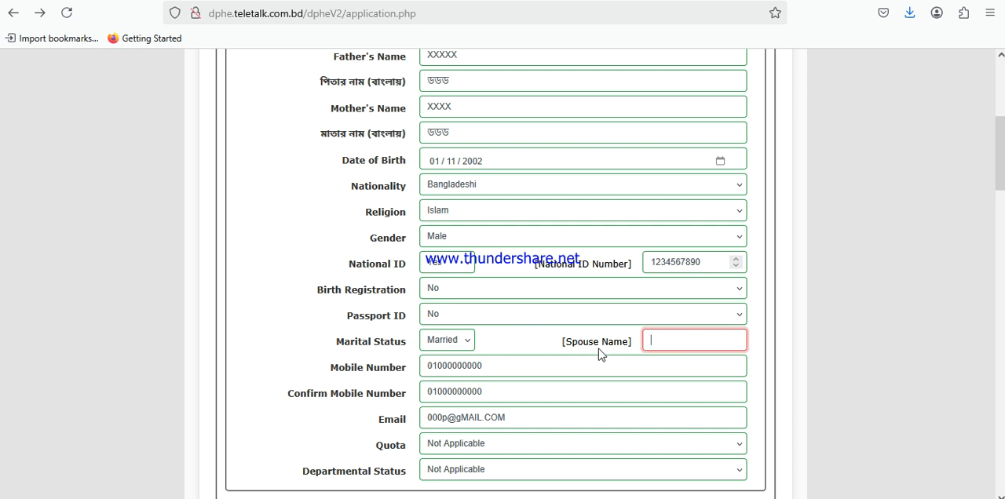
pyautogui.click(472, 341)
pyautogui.click(443, 380)
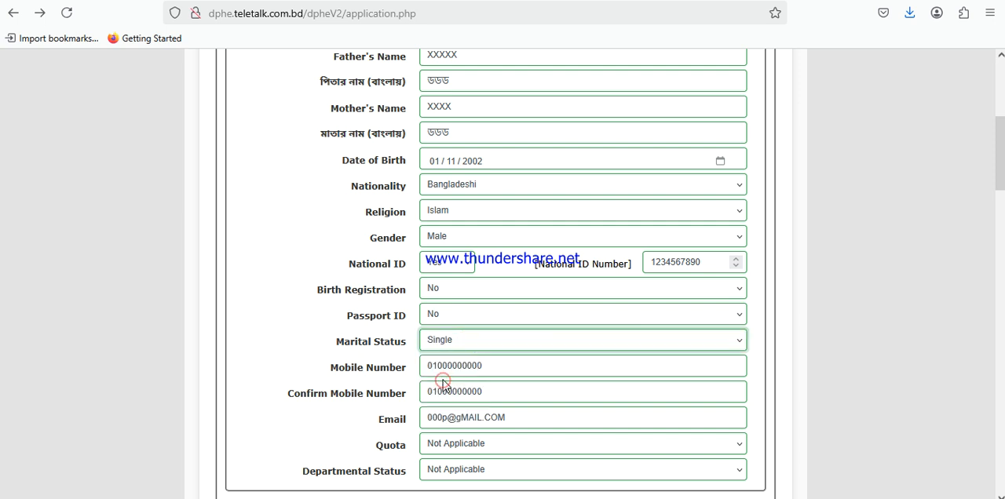
# Examine the Mobile Number field and the number entered for the applicant
pyautogui.moveTo(323, 369); pyautogui.dragTo(408, 380)
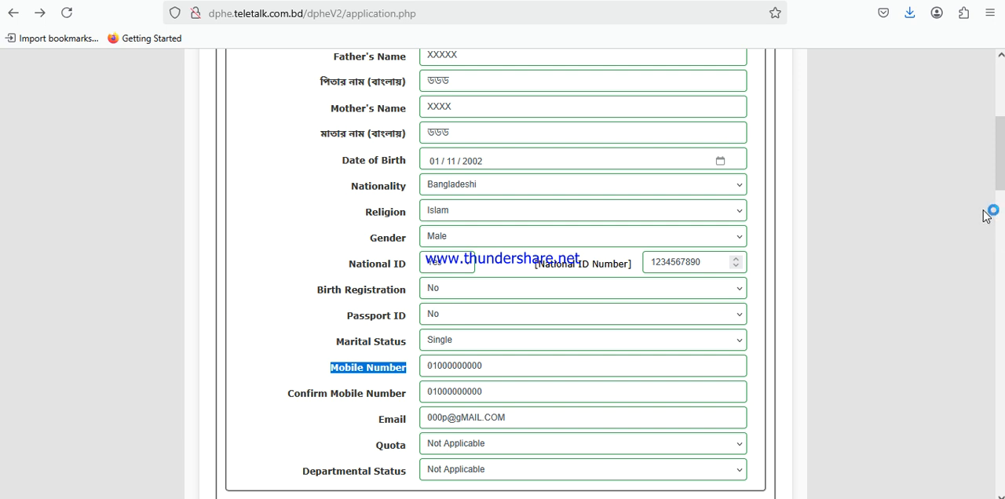
pyautogui.scroll(-2, 1003, 166)
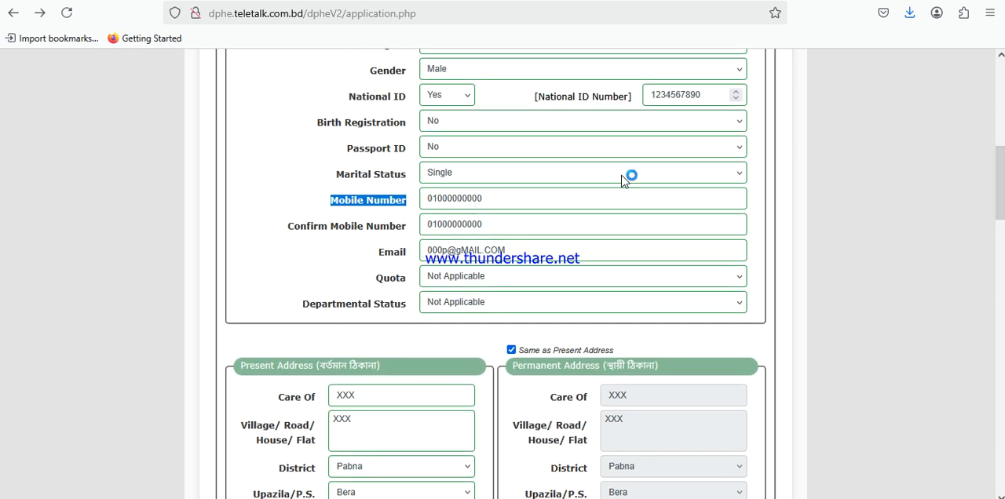
pyautogui.moveTo(496, 199); pyautogui.dragTo(426, 199)
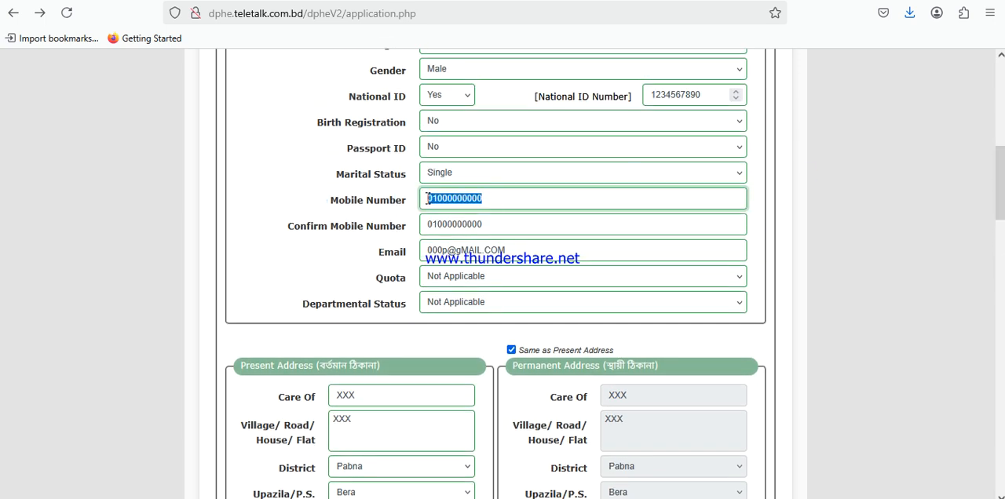
pyautogui.moveTo(498, 200); pyautogui.dragTo(427, 200)
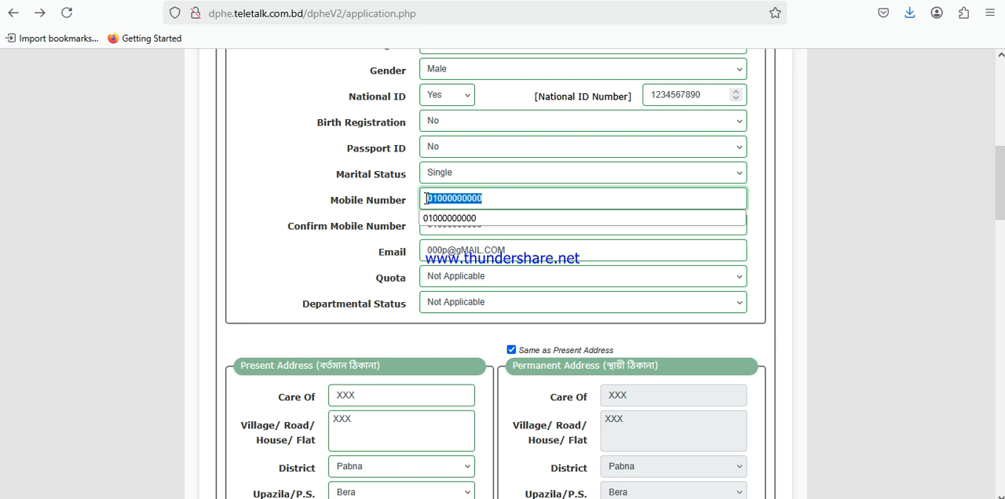
pyautogui.click(381, 199)
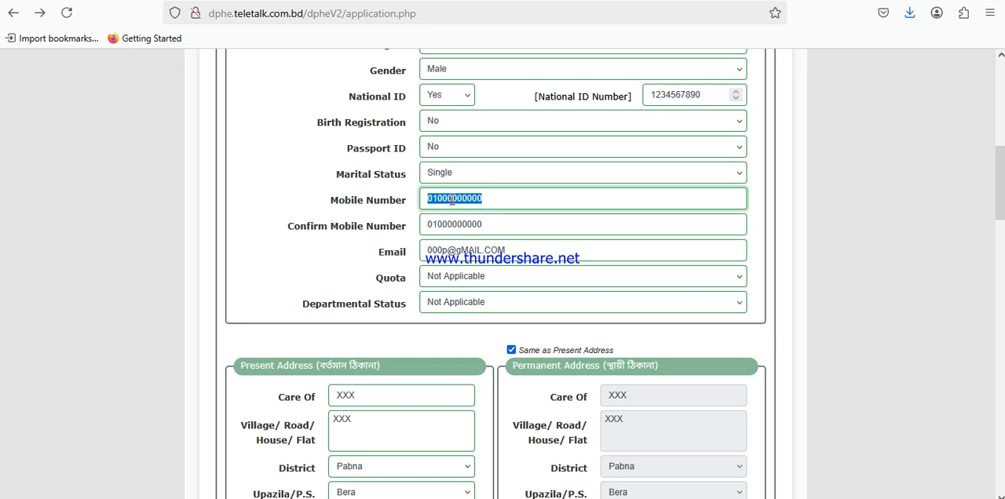
pyautogui.click(452, 198)
pyautogui.click(363, 197)
pyautogui.doubleClick(451, 198)
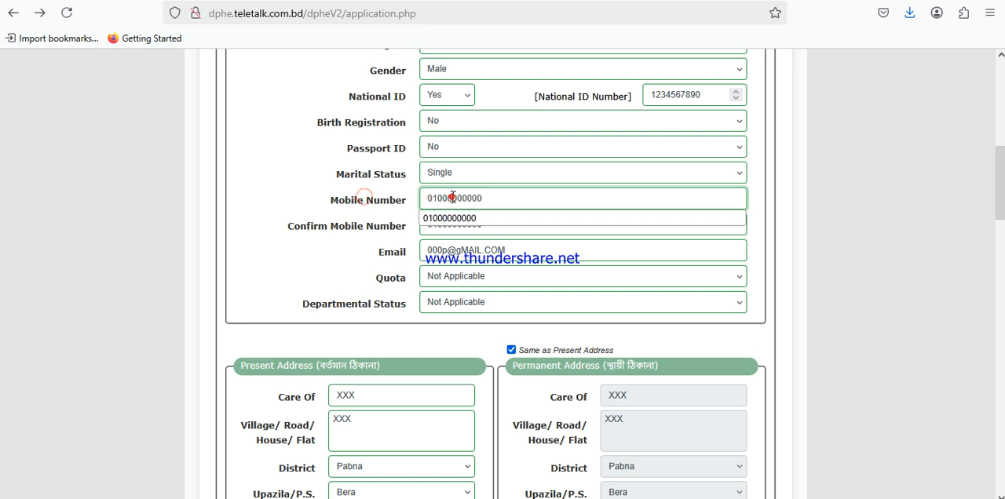
pyautogui.click(325, 228)
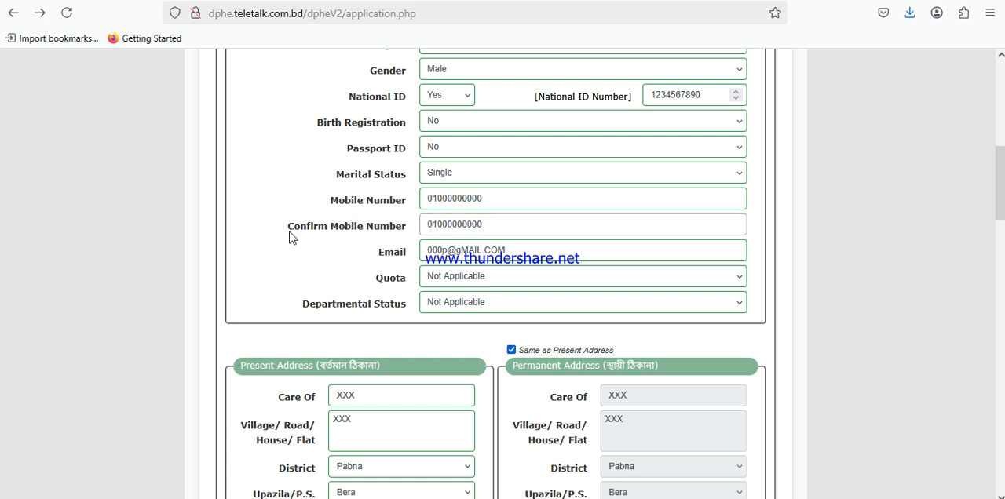
# Compare the Confirm Mobile Number entry with the Mobile Number entry
pyautogui.moveTo(289, 232); pyautogui.dragTo(428, 231)
pyautogui.click(454, 226)
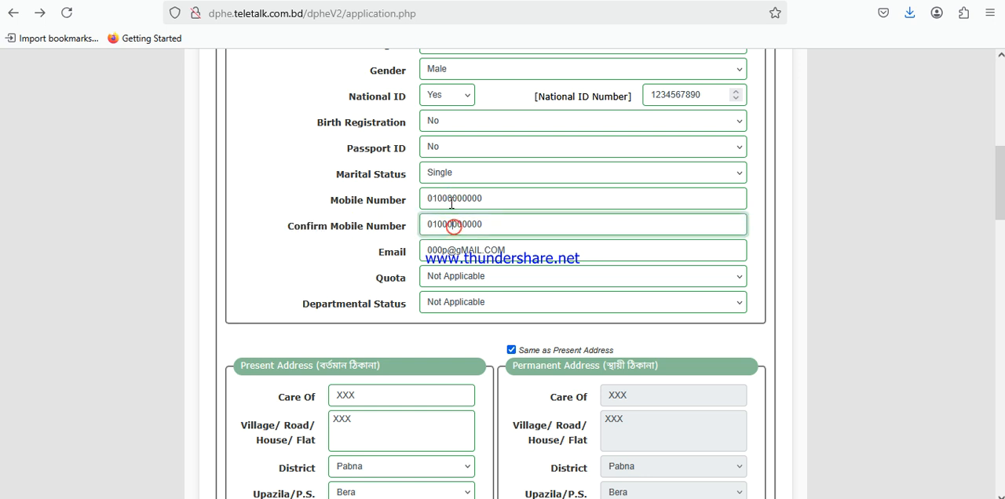
pyautogui.doubleClick(450, 200)
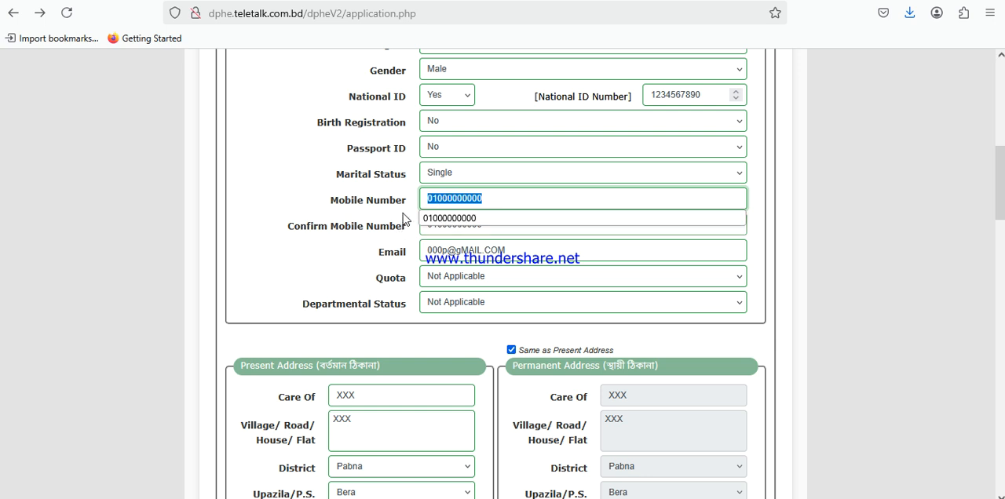
pyautogui.doubleClick(449, 224)
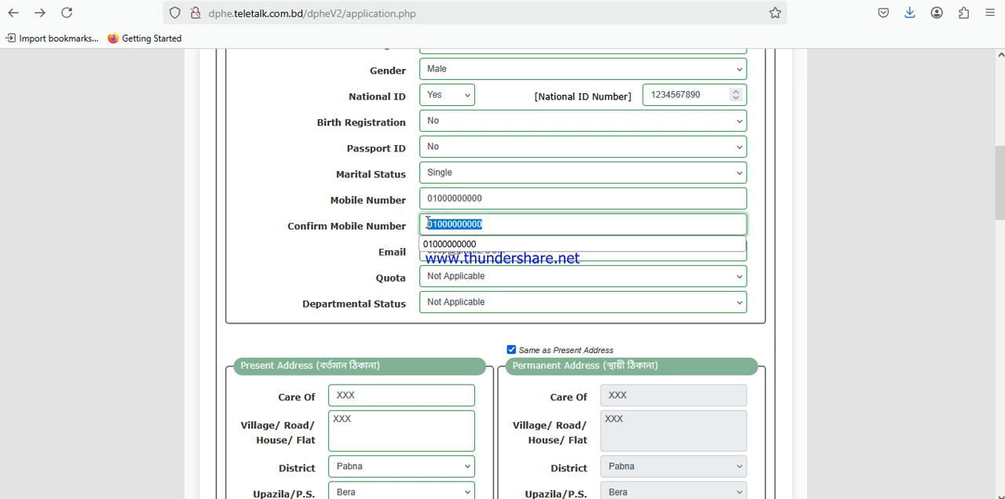
pyautogui.press('Tab')
# Examine the Email field and the applicant's address entered in it
pyautogui.moveTo(379, 262); pyautogui.dragTo(414, 262)
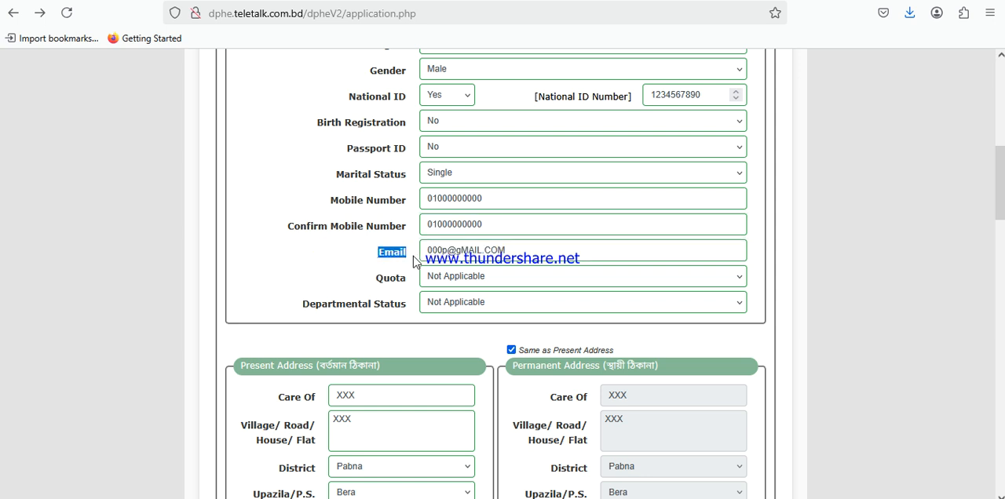
pyautogui.doubleClick(466, 255)
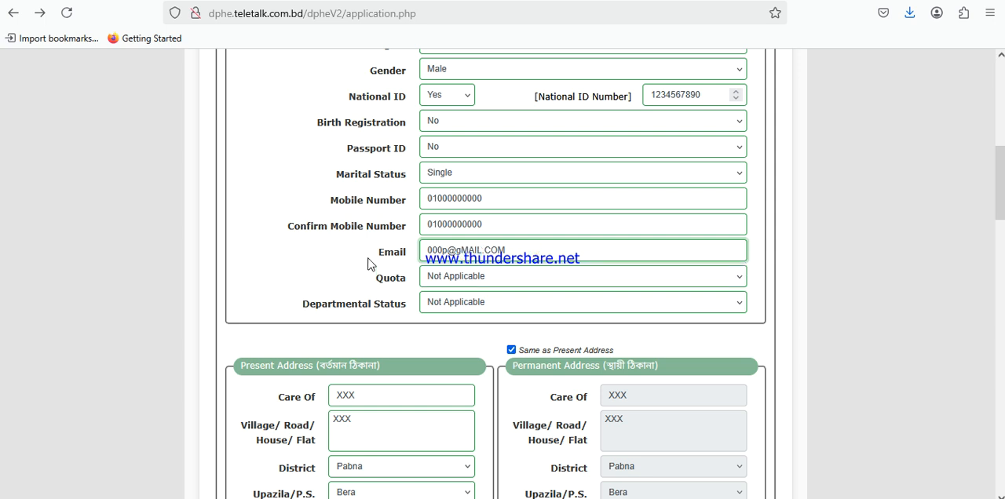
pyautogui.click(334, 258)
# Look through the Quota options and choose Not Applicable
pyautogui.moveTo(368, 280); pyautogui.dragTo(452, 286)
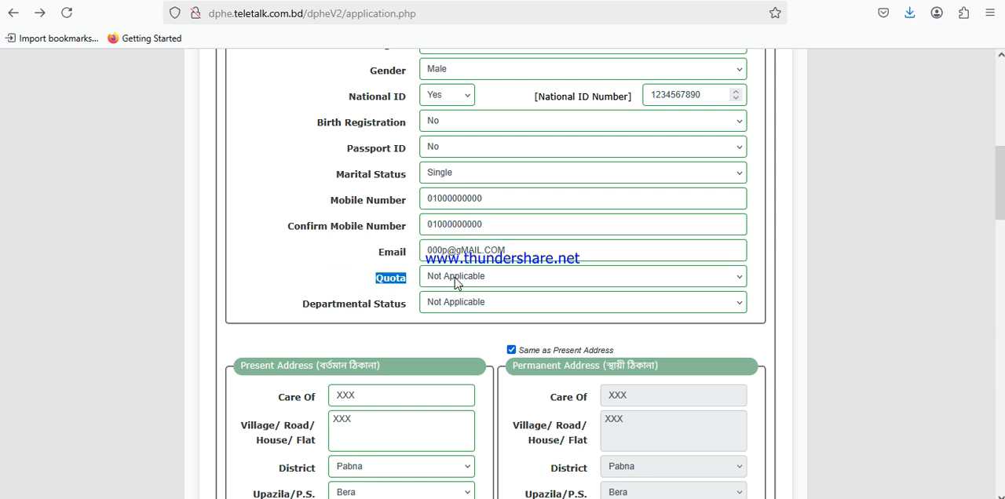
pyautogui.click(456, 283)
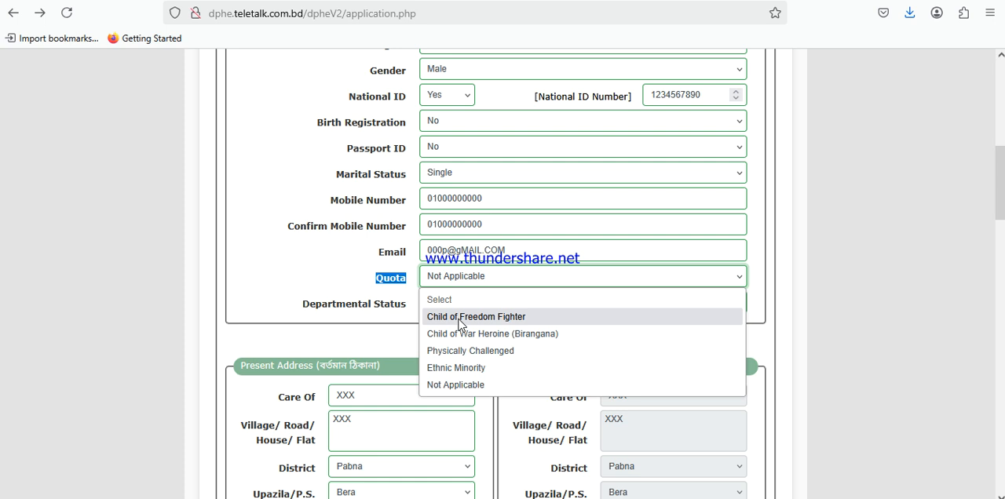
pyautogui.click(463, 385)
# Look through the Departmental Status options and choose Not Applicable
pyautogui.moveTo(295, 310); pyautogui.dragTo(406, 311)
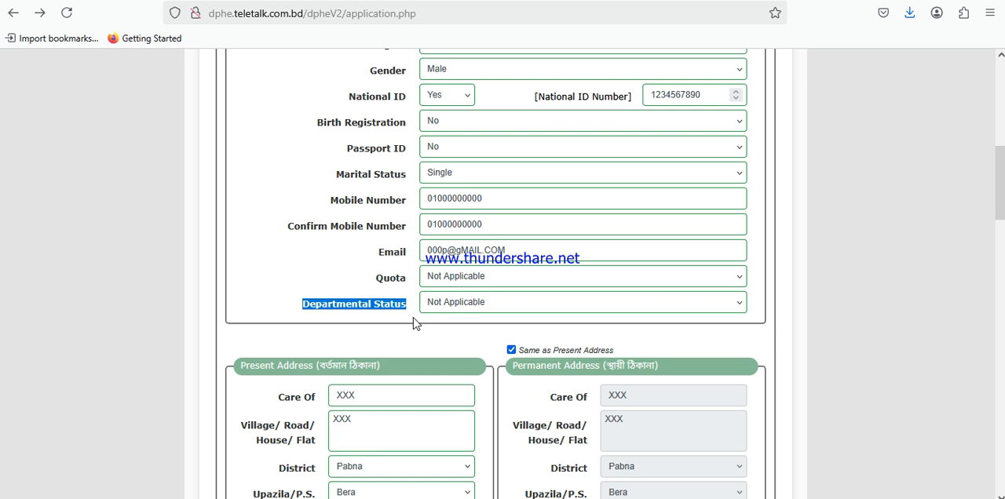
pyautogui.click(457, 307)
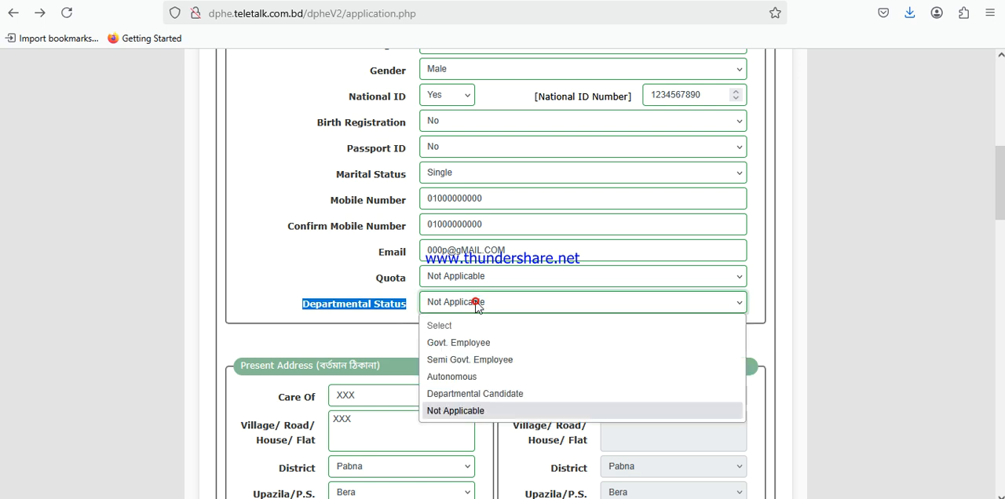
pyautogui.click(454, 410)
pyautogui.click(453, 346)
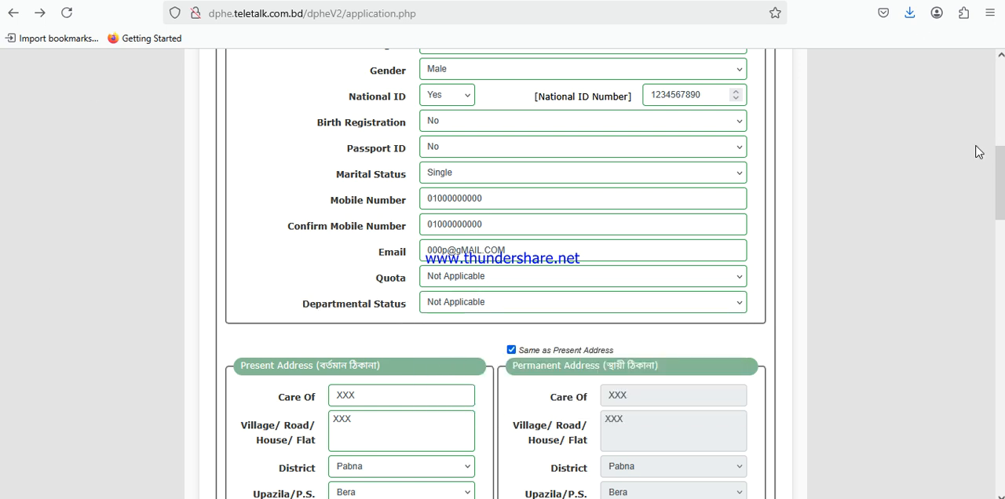
pyautogui.click(794, 310)
# Compare the Present Address and Permanent Address sections of the application form
pyautogui.moveTo(1003, 201); pyautogui.dragTo(1002, 238)
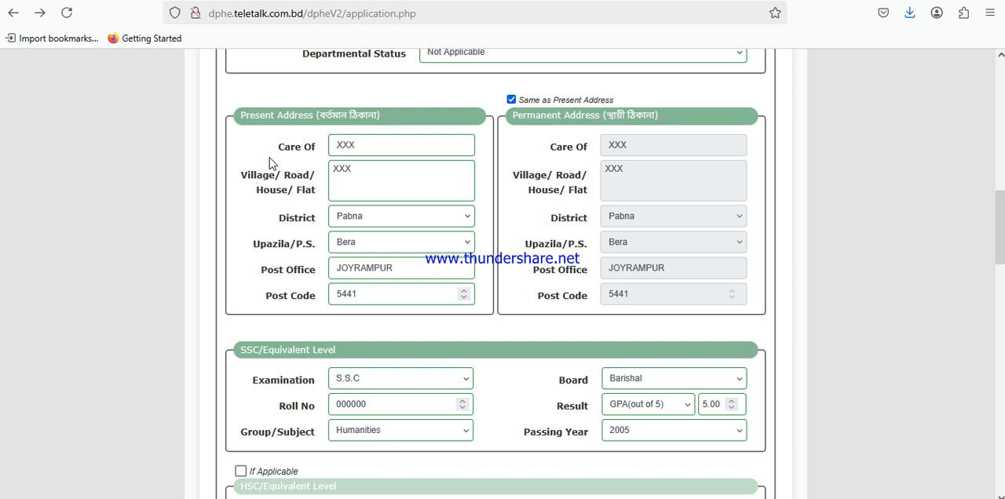
pyautogui.moveTo(240, 118); pyautogui.dragTo(349, 127)
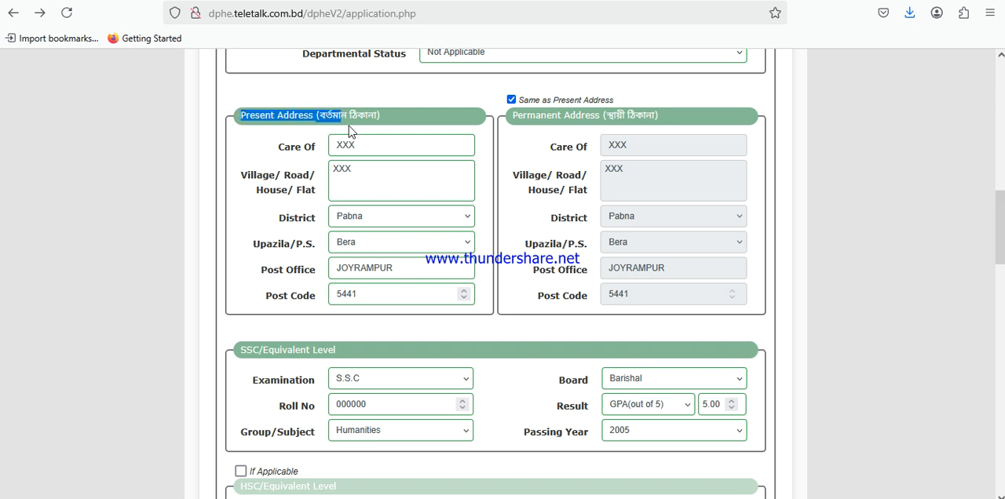
pyautogui.moveTo(512, 118); pyautogui.dragTo(656, 126)
pyautogui.moveTo(380, 118); pyautogui.dragTo(240, 119)
pyautogui.moveTo(509, 119); pyautogui.dragTo(680, 120)
# Compare the Care Of entry in the Present Address section with the Father's Name entry under Basic Information
pyautogui.click(269, 148)
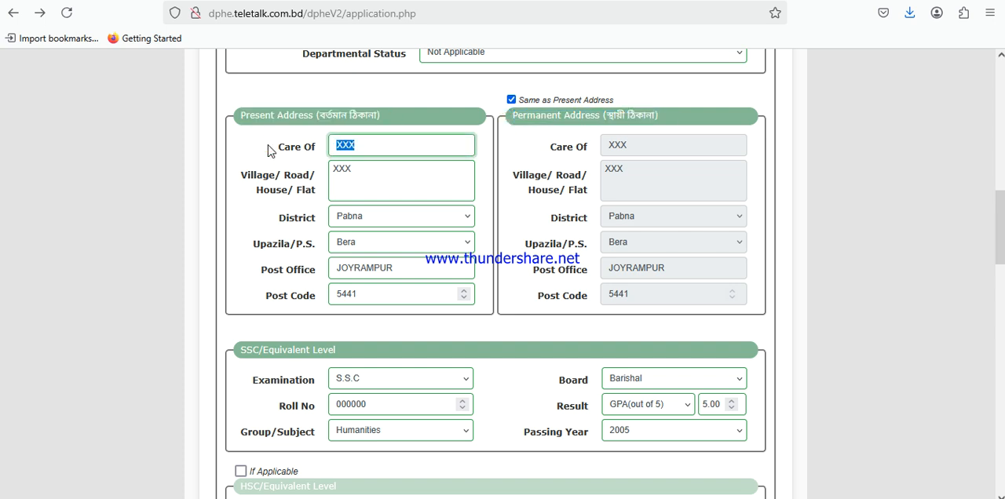
pyautogui.moveTo(273, 147); pyautogui.dragTo(311, 147)
pyautogui.doubleClick(347, 145)
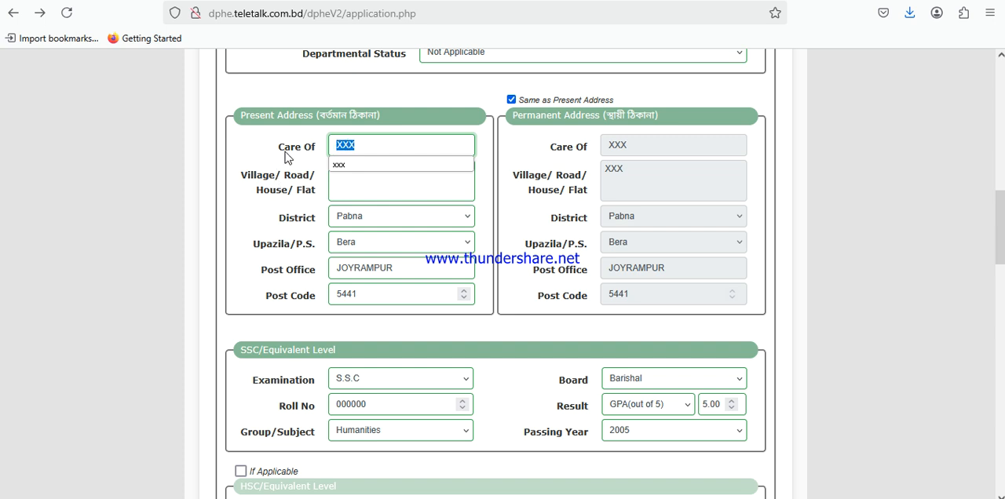
pyautogui.moveTo(275, 148); pyautogui.dragTo(320, 147)
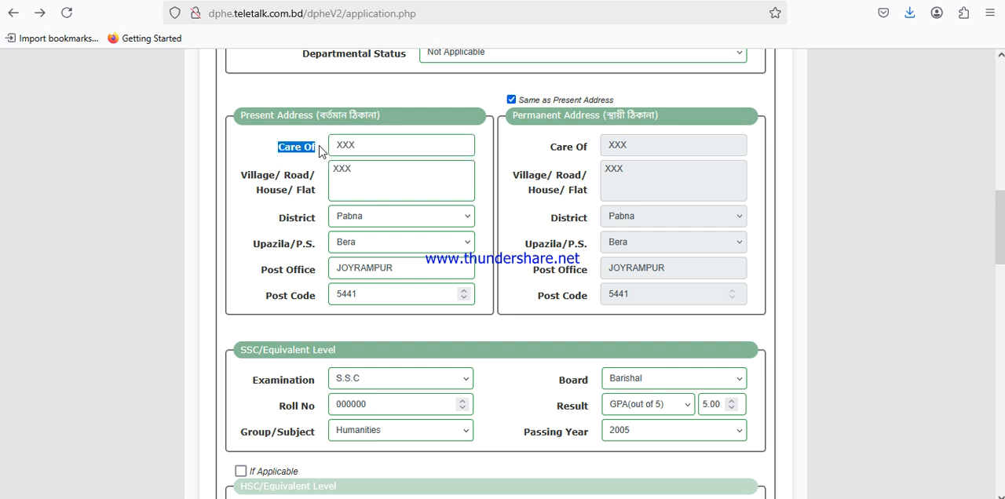
pyautogui.doubleClick(374, 145)
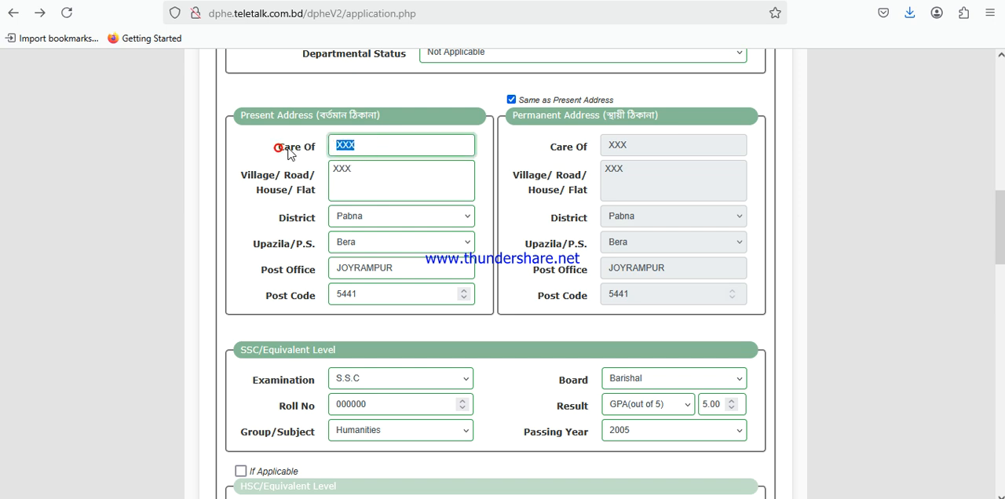
pyautogui.scroll(10, 279, 153)
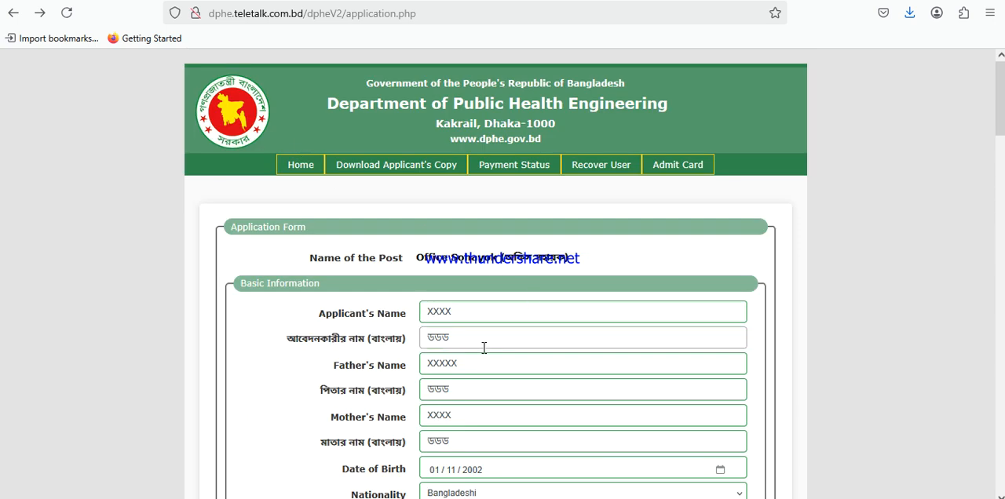
pyautogui.doubleClick(471, 365)
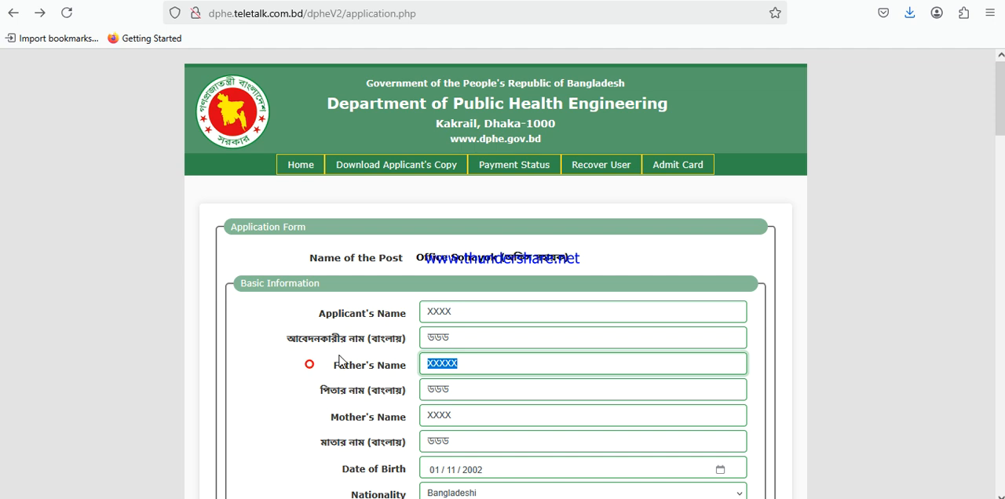
pyautogui.scroll(-10, 339, 360)
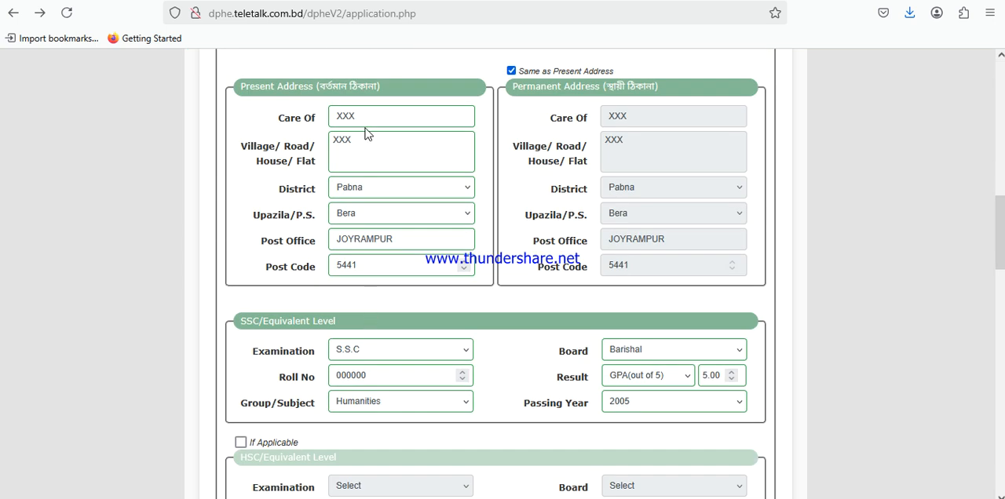
pyautogui.moveTo(372, 116); pyautogui.dragTo(336, 117)
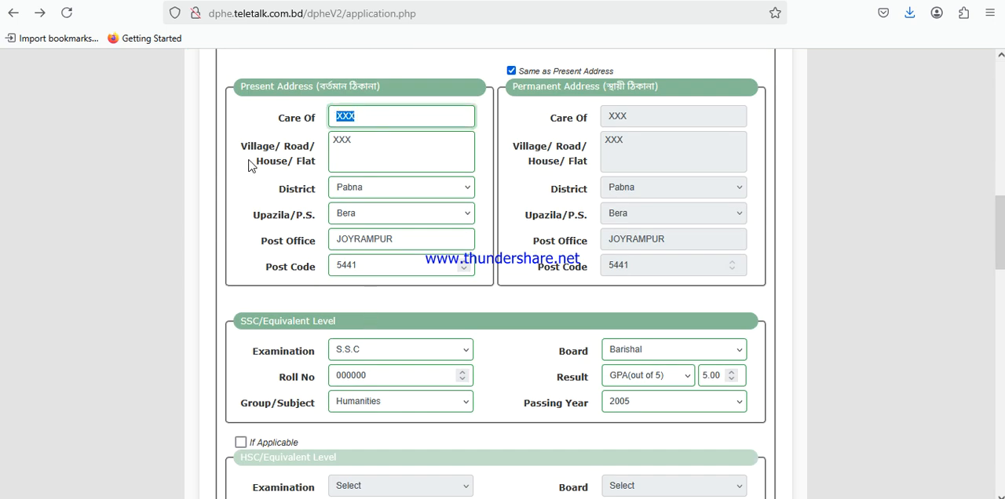
# Examine the Village/Road/House/Flat field and its entry in the Present Address section
pyautogui.moveTo(240, 148); pyautogui.dragTo(313, 162)
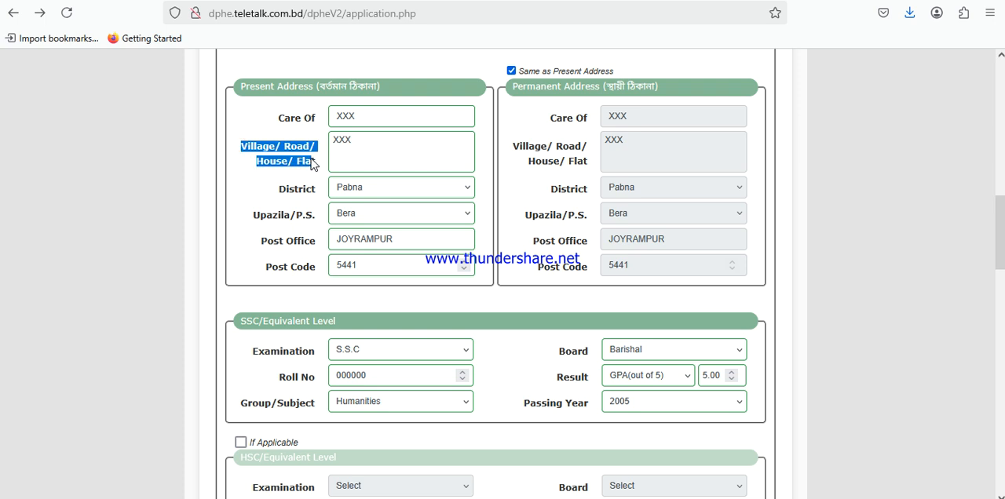
pyautogui.click(368, 157)
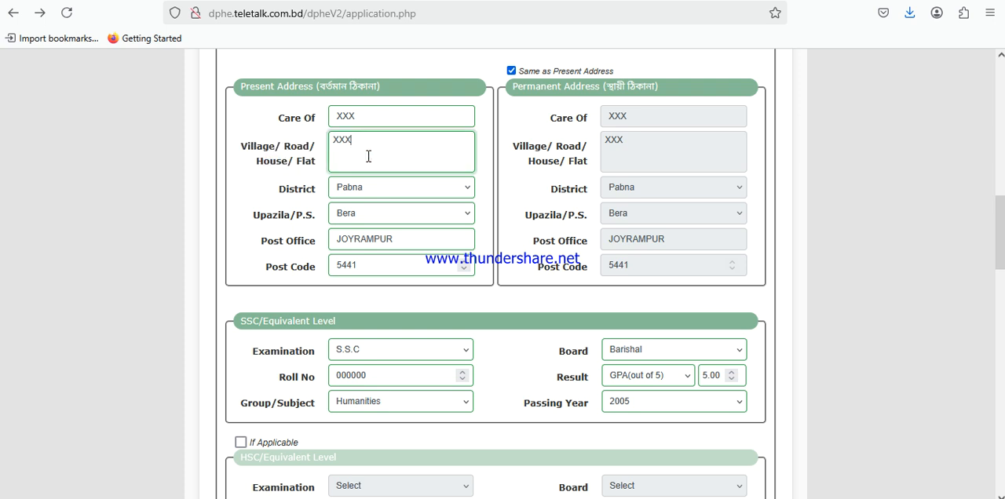
pyautogui.moveTo(351, 147); pyautogui.dragTo(336, 144)
pyautogui.click(375, 146)
# Look through the District options in the Present Address section and close the list without choosing another one
pyautogui.doubleClick(282, 191)
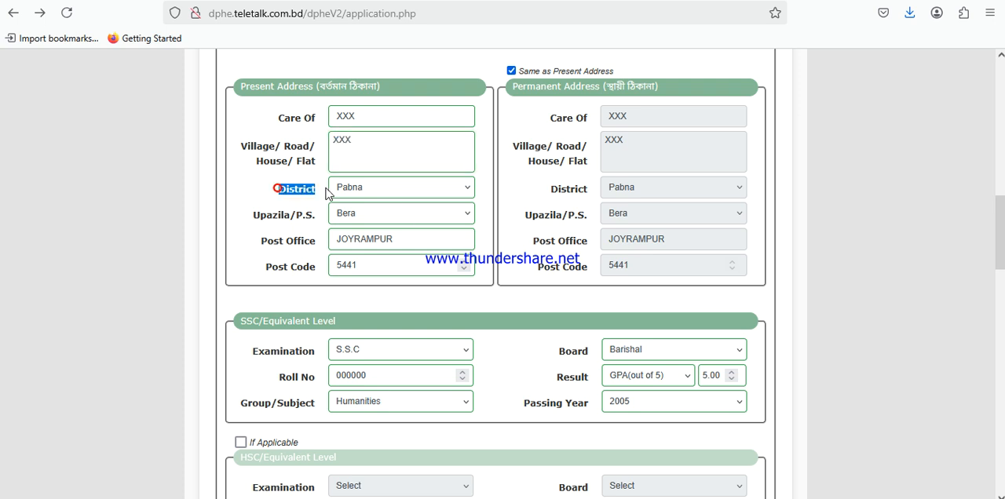
pyautogui.click(381, 190)
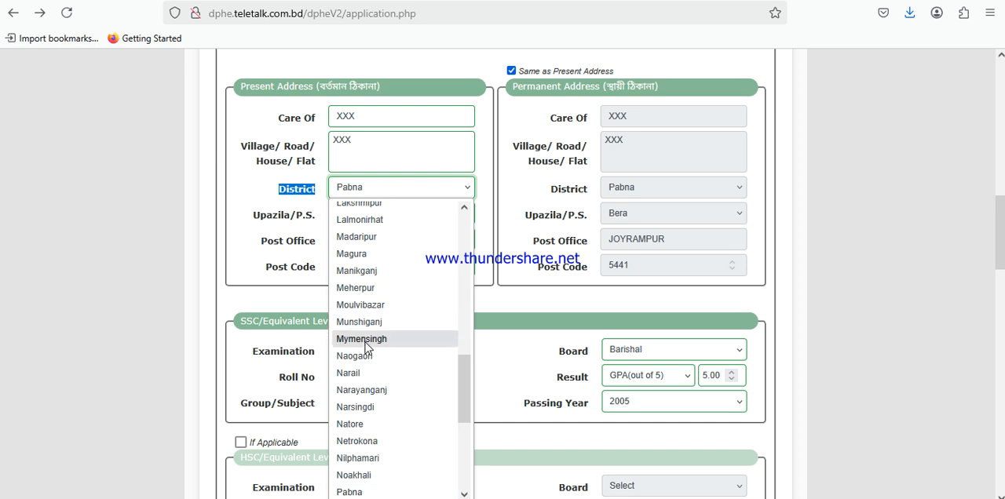
pyautogui.scroll(10, 365, 346)
pyautogui.scroll(-11, 365, 345)
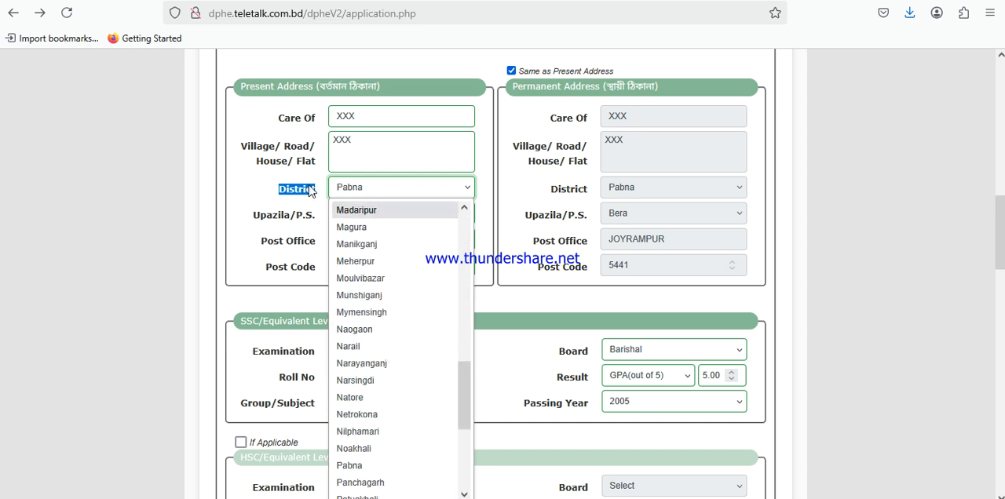
pyautogui.click(266, 191)
pyautogui.click(264, 187)
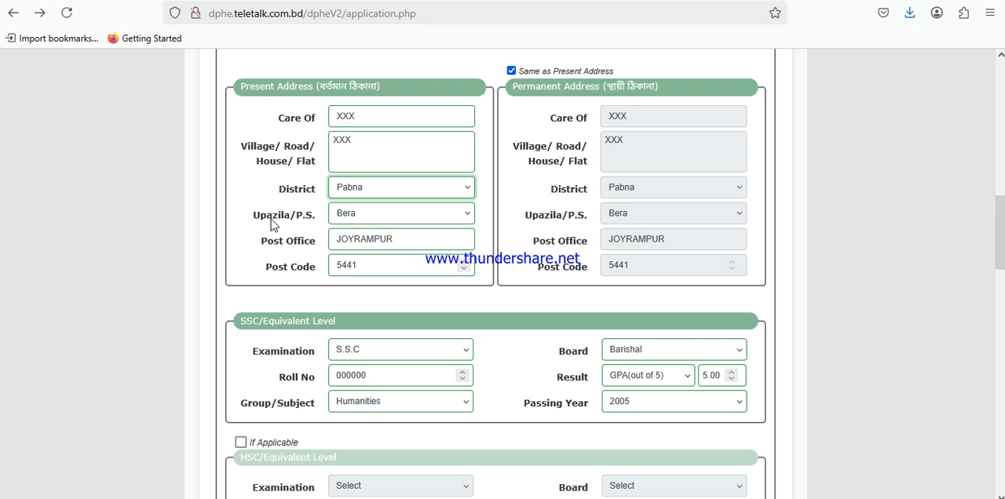
# Look through the Upazila/P.S. options in the Present Address section without changing the selection
pyautogui.moveTo(257, 218); pyautogui.dragTo(318, 223)
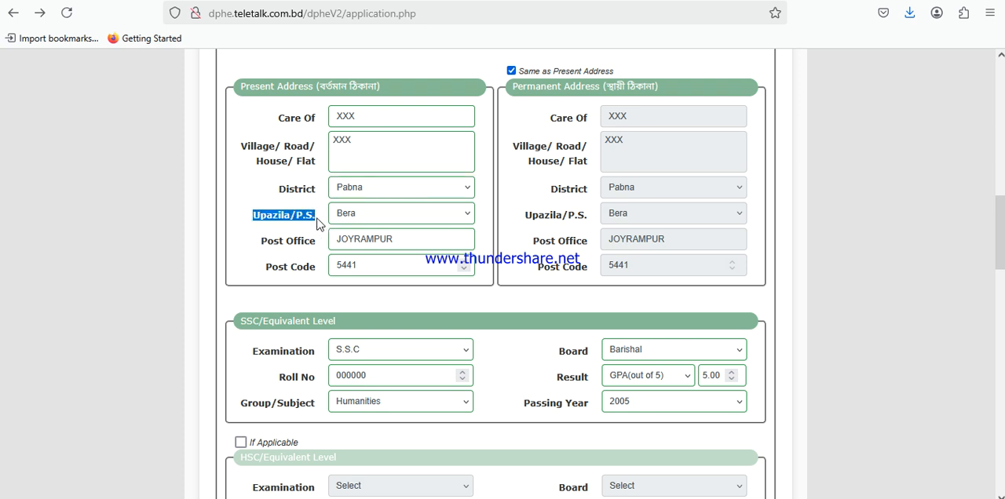
pyautogui.click(358, 218)
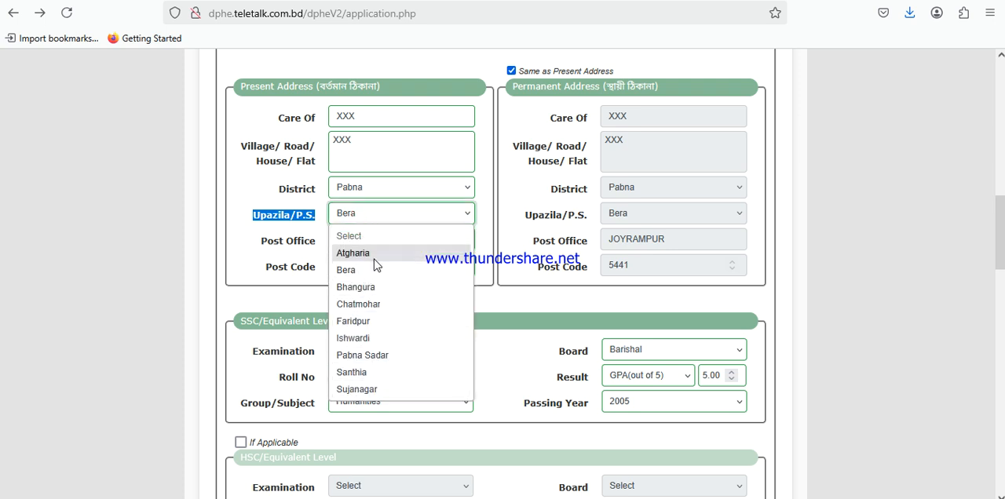
pyautogui.click(223, 248)
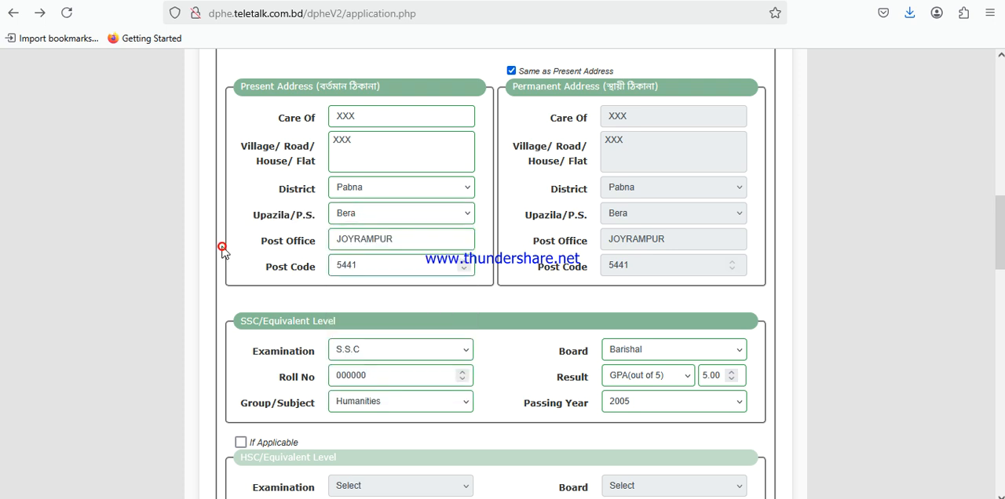
# Examine the Post Office entry in the Present Address section
pyautogui.moveTo(262, 248); pyautogui.dragTo(343, 244)
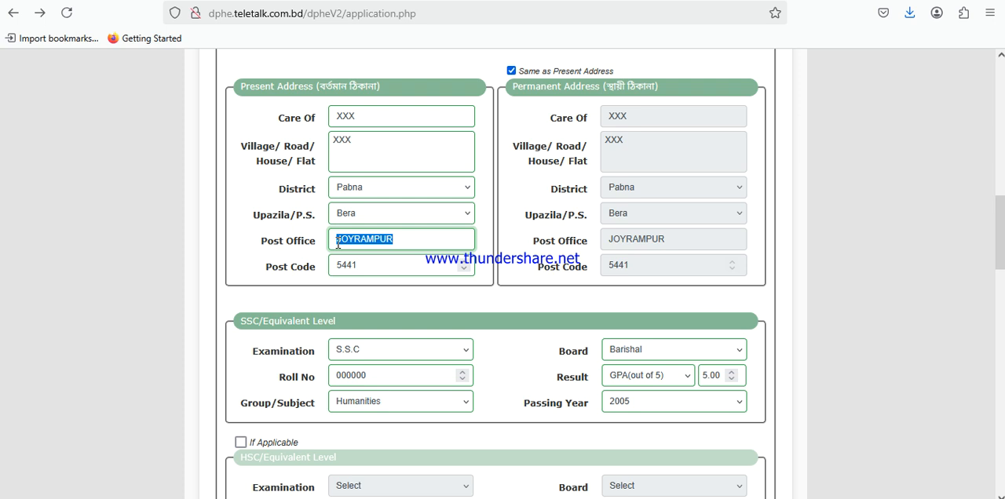
pyautogui.moveTo(404, 240); pyautogui.dragTo(337, 241)
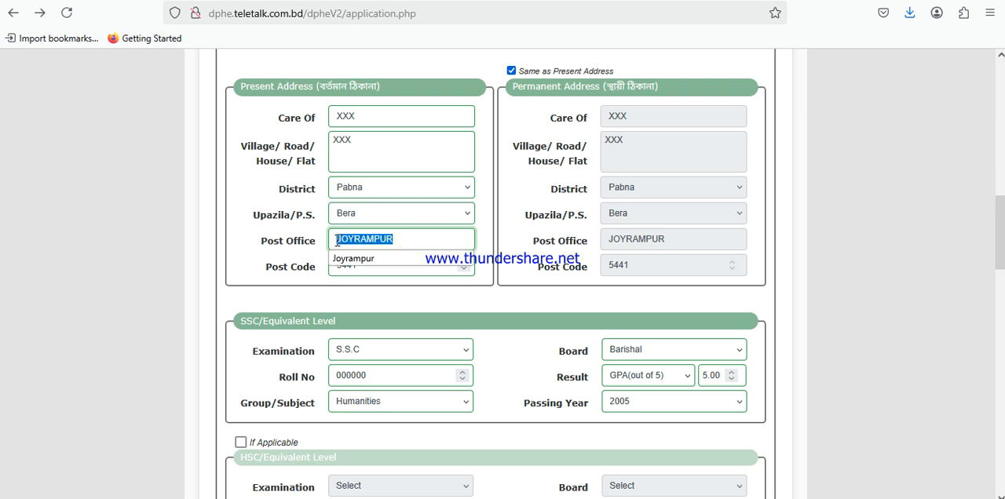
pyautogui.click(245, 255)
# Examine the Post Code entry in the Present Address section
pyautogui.moveTo(359, 267); pyautogui.dragTo(330, 269)
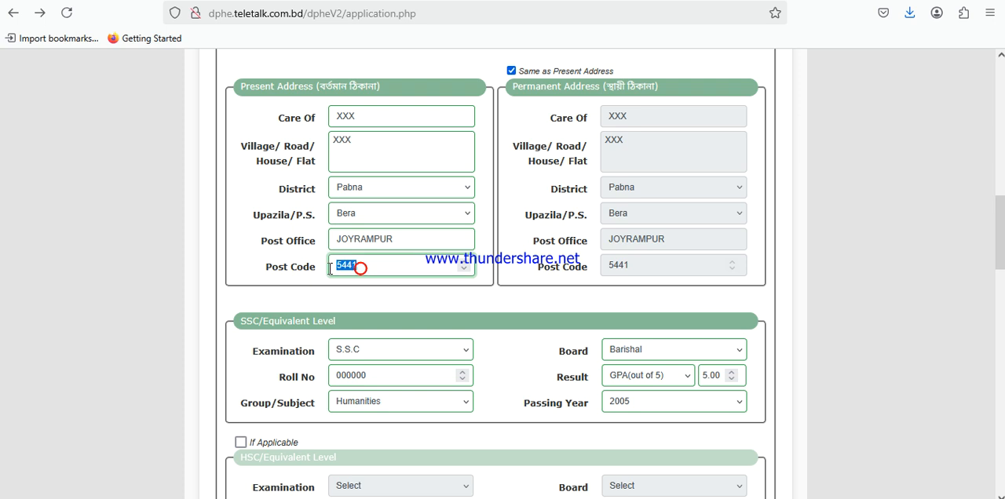
pyautogui.click(348, 292)
pyautogui.moveTo(365, 268); pyautogui.dragTo(334, 268)
pyautogui.click(370, 294)
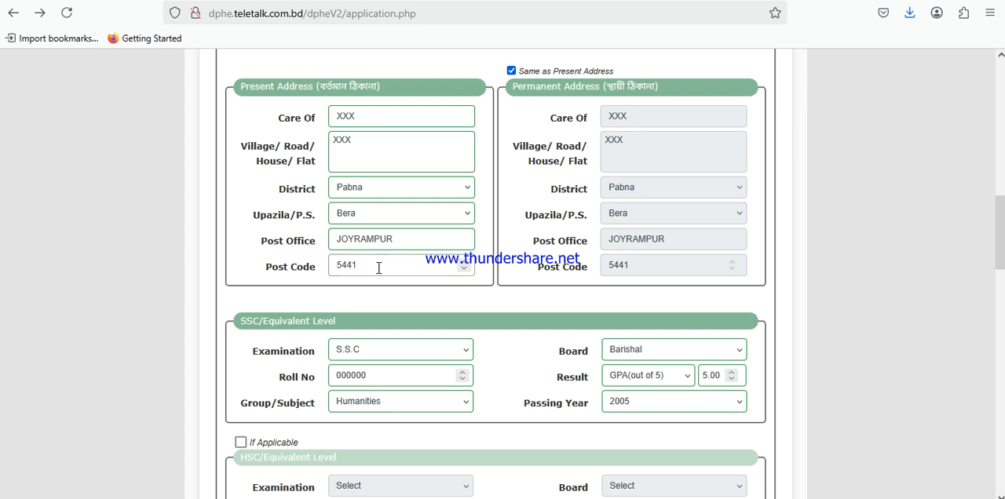
pyautogui.moveTo(377, 267); pyautogui.dragTo(339, 267)
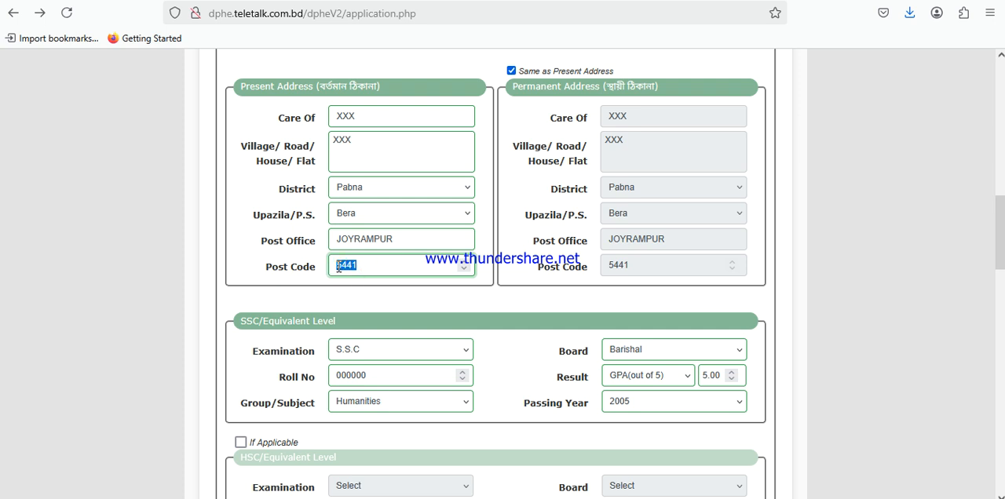
pyautogui.doubleClick(345, 266)
# Review the Present and Permanent Address headings, and switch the Same as Present Address option off and back on
pyautogui.moveTo(244, 86); pyautogui.dragTo(325, 86)
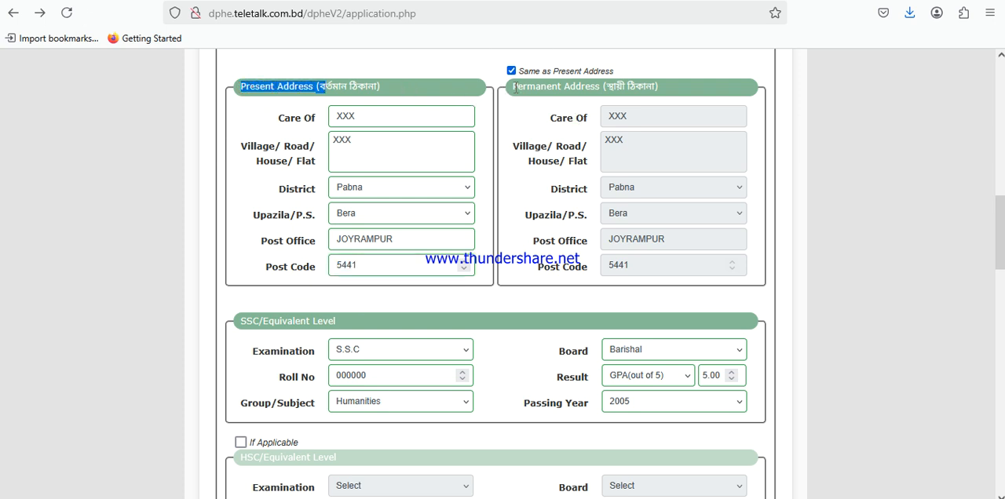
pyautogui.moveTo(514, 87); pyautogui.dragTo(659, 88)
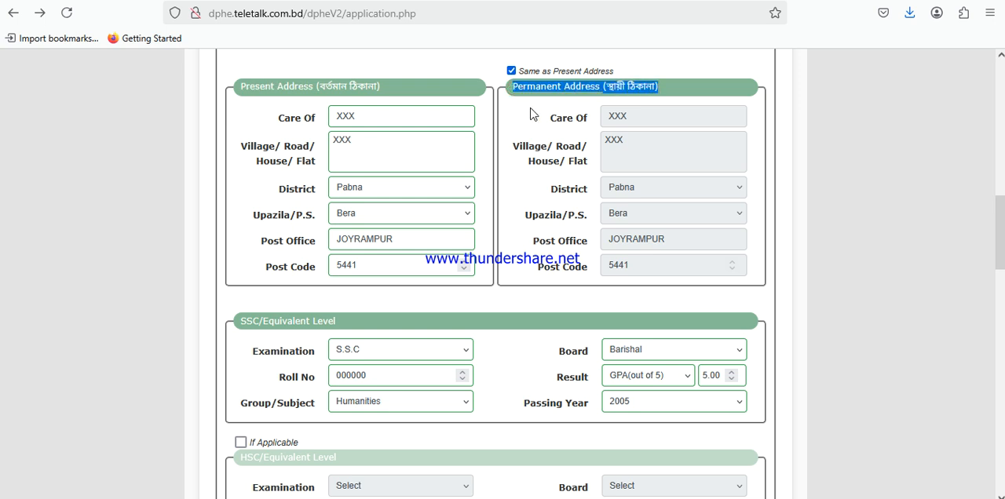
pyautogui.moveTo(519, 71); pyautogui.dragTo(617, 72)
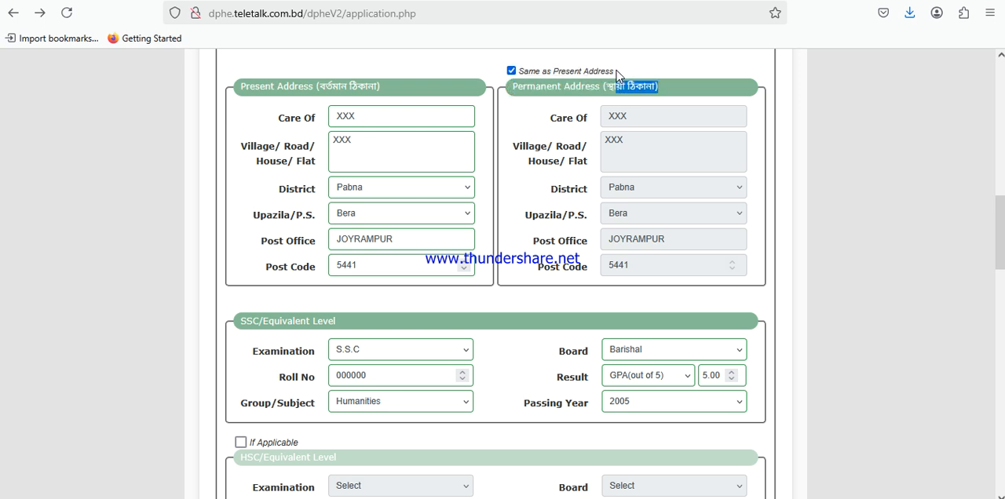
pyautogui.click(511, 71)
pyautogui.click(512, 71)
# Look through the Examination options in the SSC/Equivalent Level section and choose S.S.C
pyautogui.moveTo(1003, 222); pyautogui.dragTo(1003, 221)
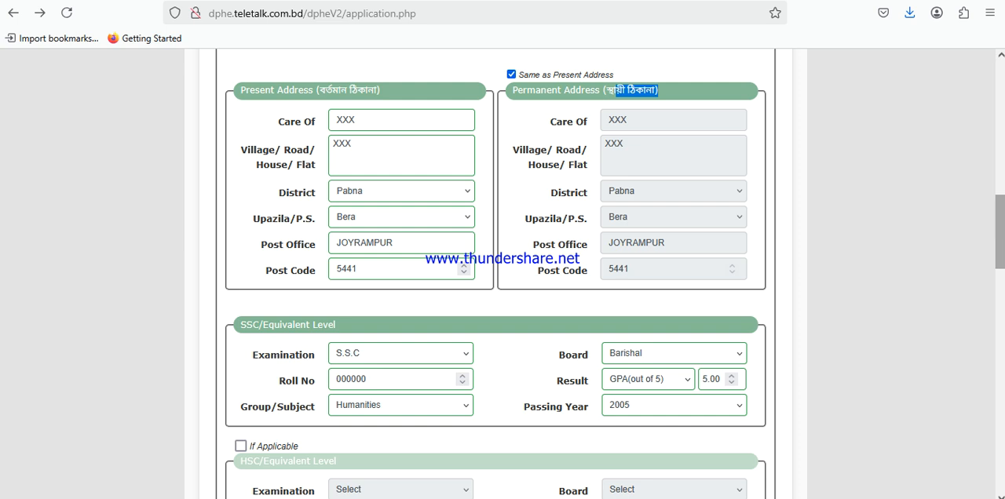
pyautogui.moveTo(1003, 212); pyautogui.dragTo(1004, 252)
pyautogui.moveTo(240, 98); pyautogui.dragTo(338, 99)
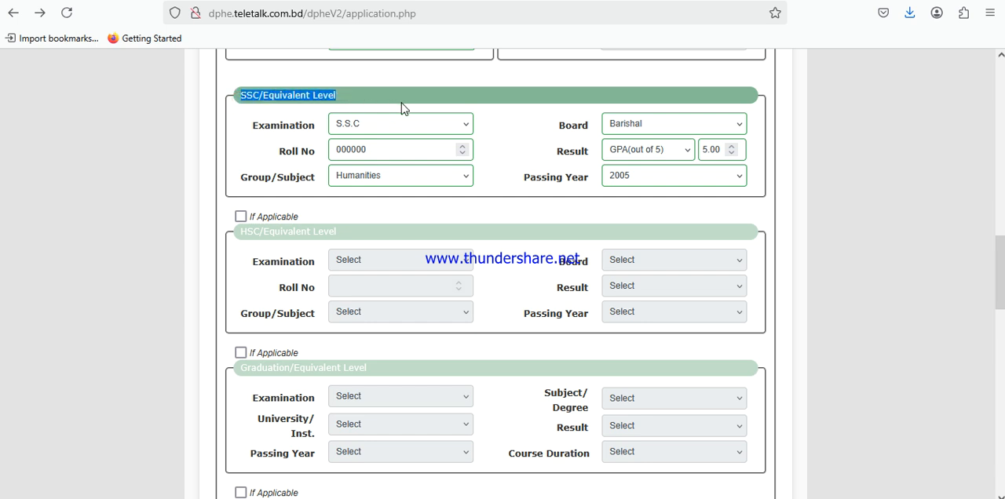
pyautogui.moveTo(252, 125); pyautogui.dragTo(317, 132)
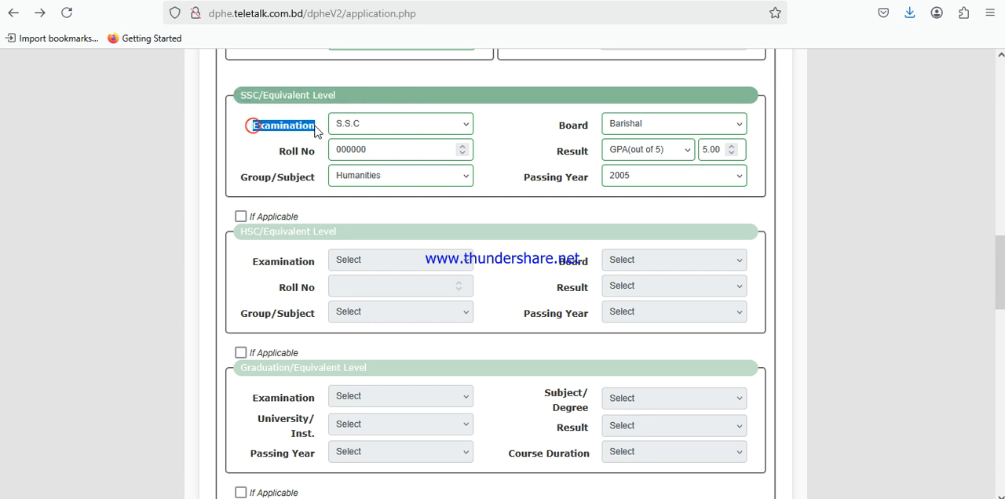
pyautogui.click(432, 125)
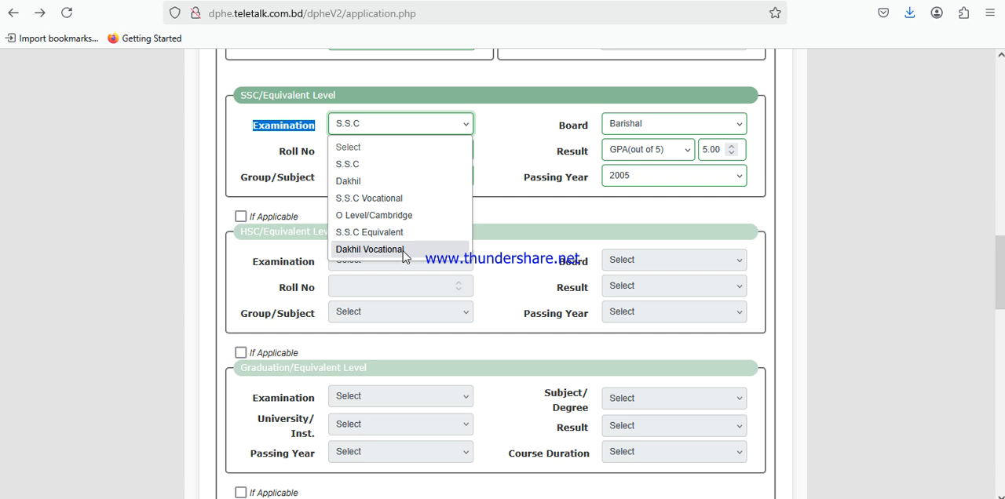
pyautogui.click(360, 165)
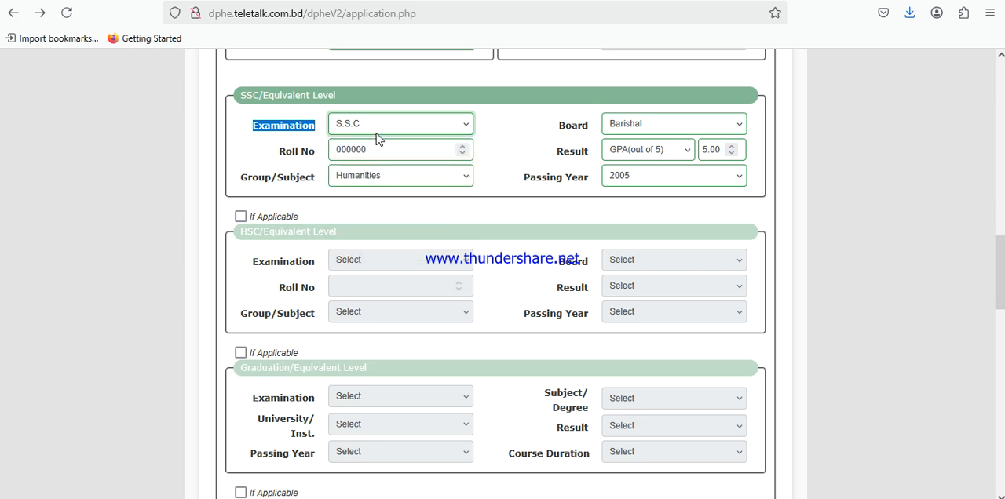
# Examine the Roll No field and its entry in the SSC/Equivalent Level section
pyautogui.click(279, 156)
pyautogui.moveTo(279, 156); pyautogui.dragTo(320, 156)
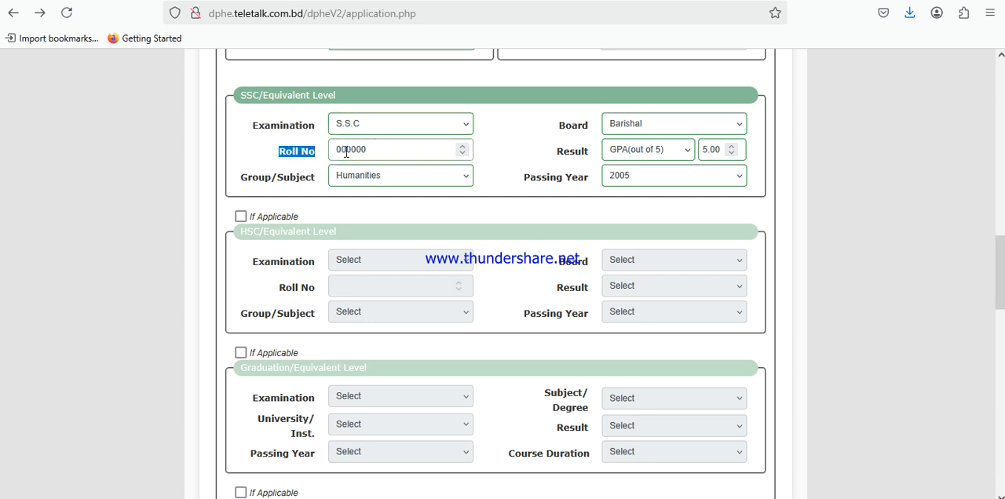
pyautogui.moveTo(384, 151); pyautogui.dragTo(340, 151)
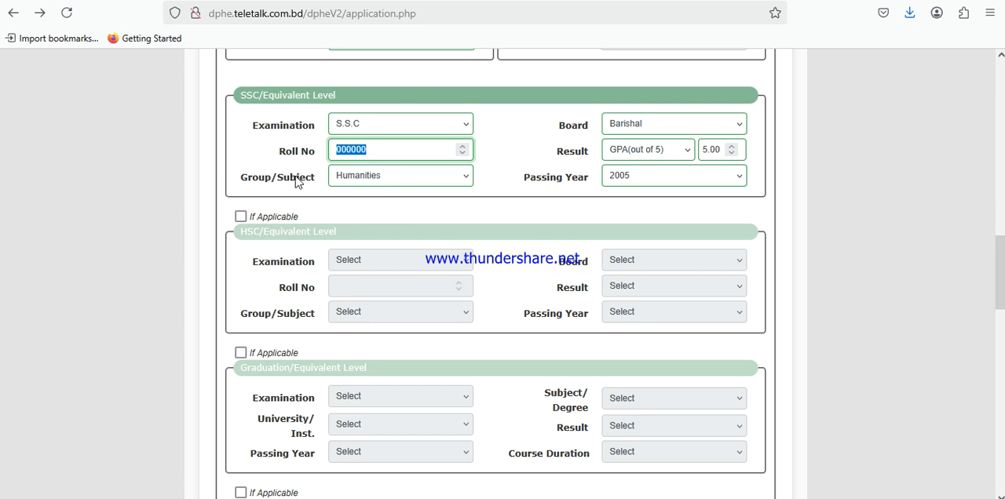
# Choose Humanities as the Group/Subject in the SSC/Equivalent Level section and examine its Board field
pyautogui.click(383, 178)
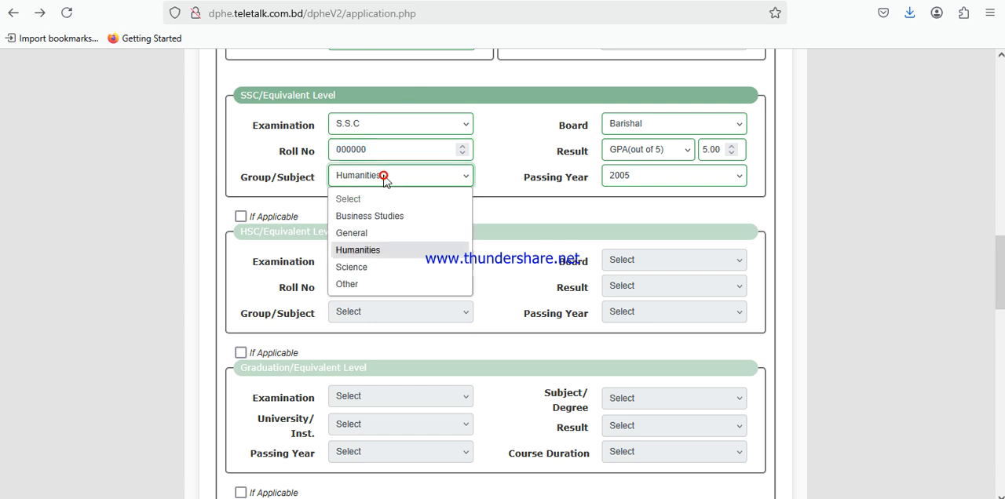
pyautogui.click(358, 250)
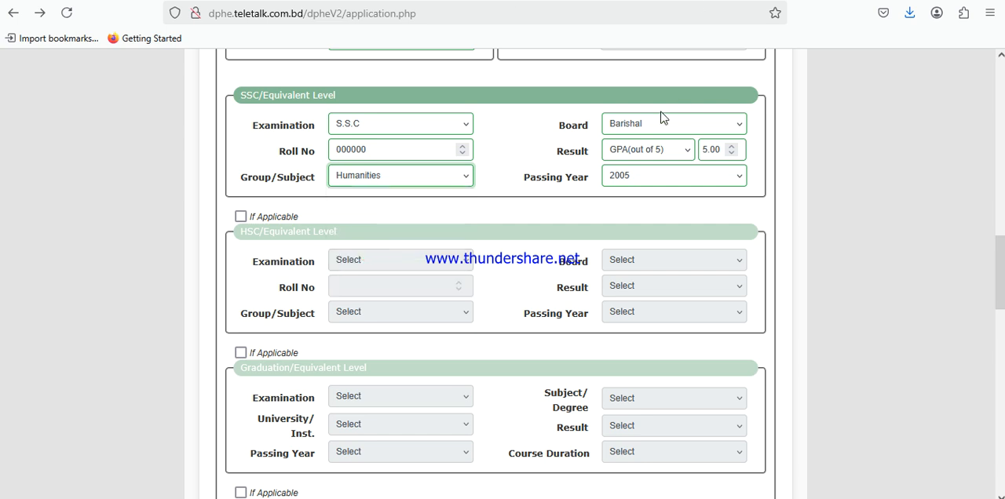
pyautogui.doubleClick(577, 133)
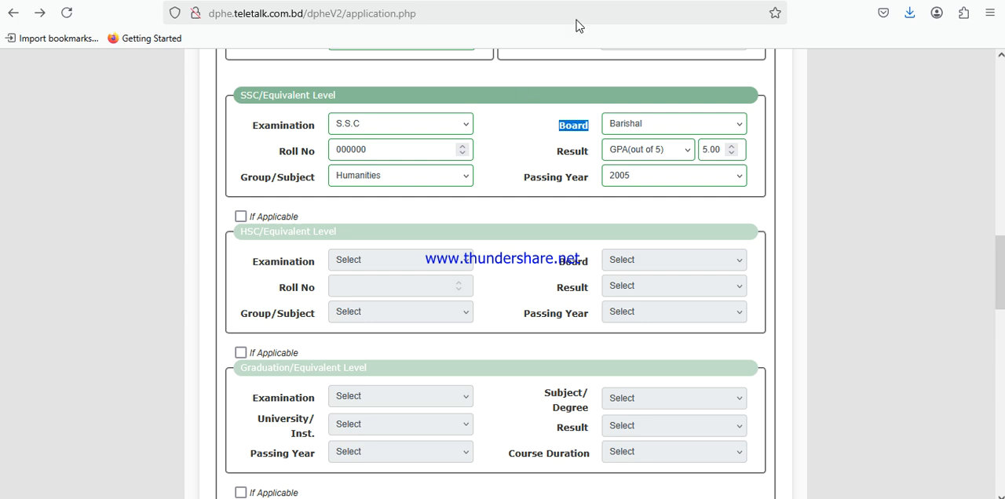
pyautogui.click(664, 130)
pyautogui.click(665, 128)
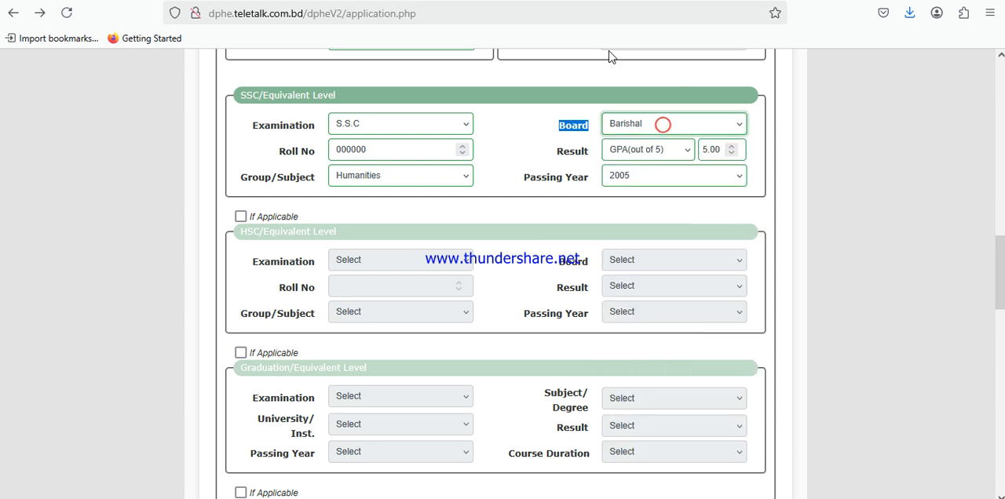
# Examine the Result options and the GPA entry in the SSC/Equivalent Level section
pyautogui.moveTo(552, 157); pyautogui.dragTo(596, 160)
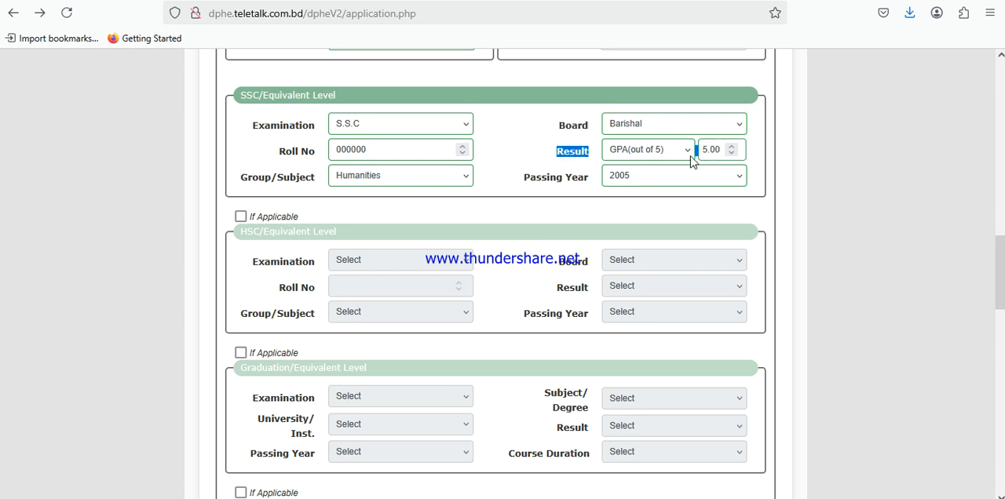
pyautogui.click(650, 156)
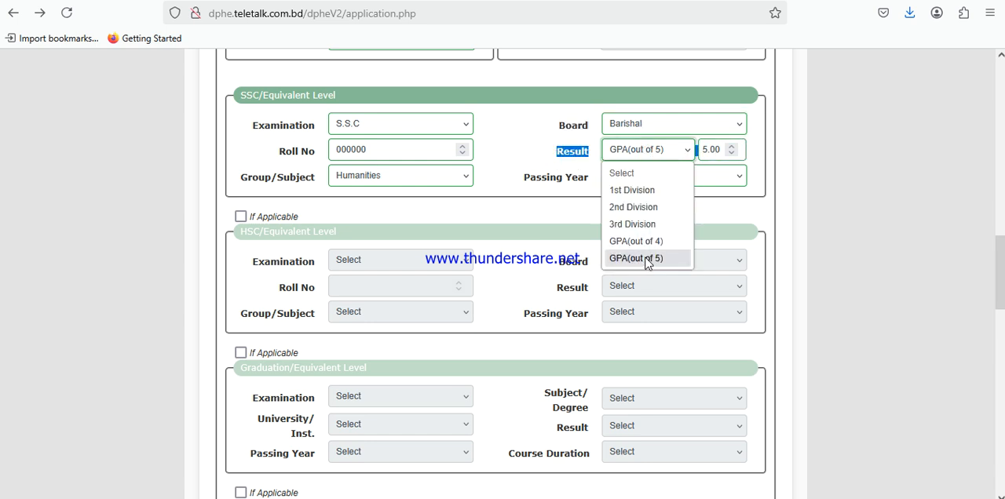
pyautogui.click(707, 153)
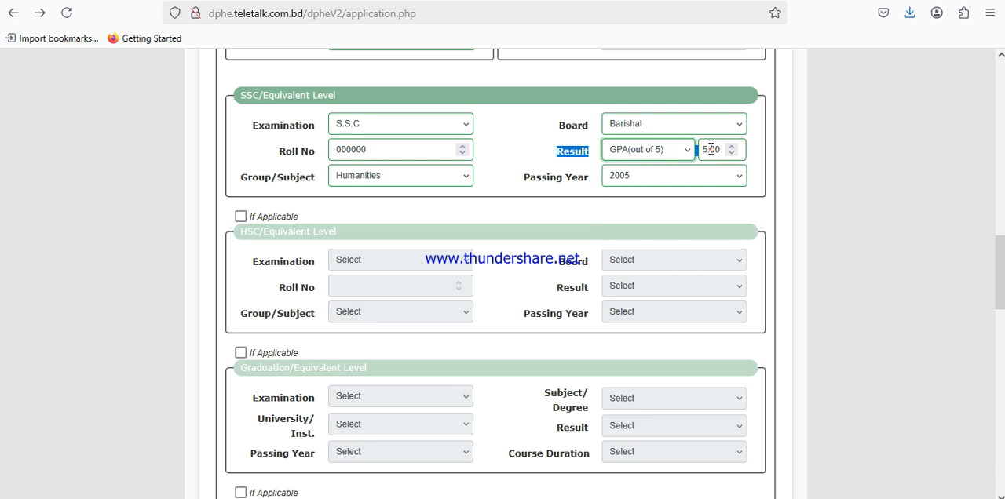
pyautogui.doubleClick(709, 150)
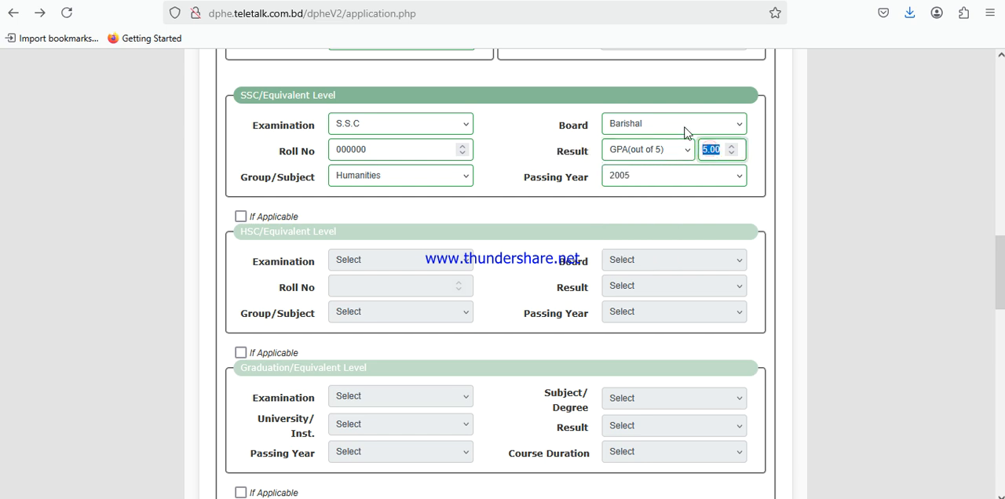
# Choose 2005 as the Passing Year in the SSC/Equivalent Level section
pyautogui.tripleClick(532, 179)
pyautogui.click(639, 182)
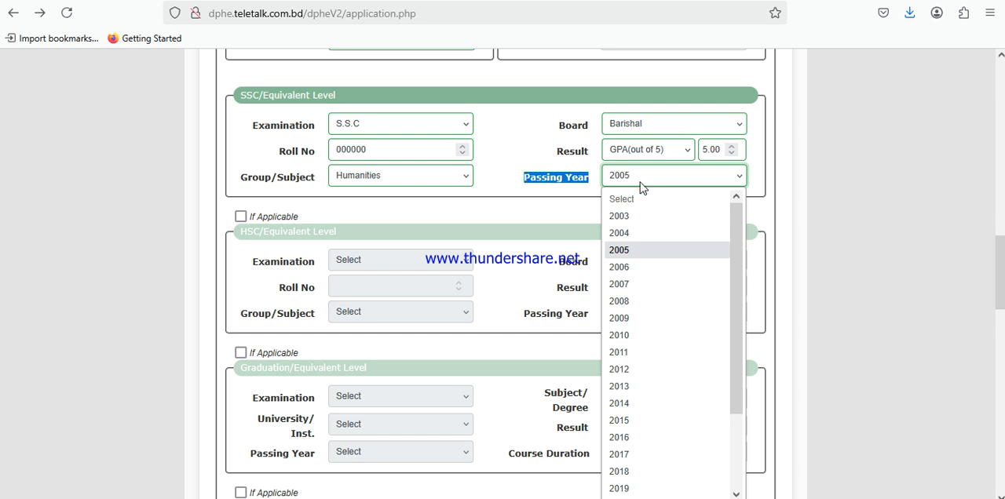
pyautogui.click(628, 250)
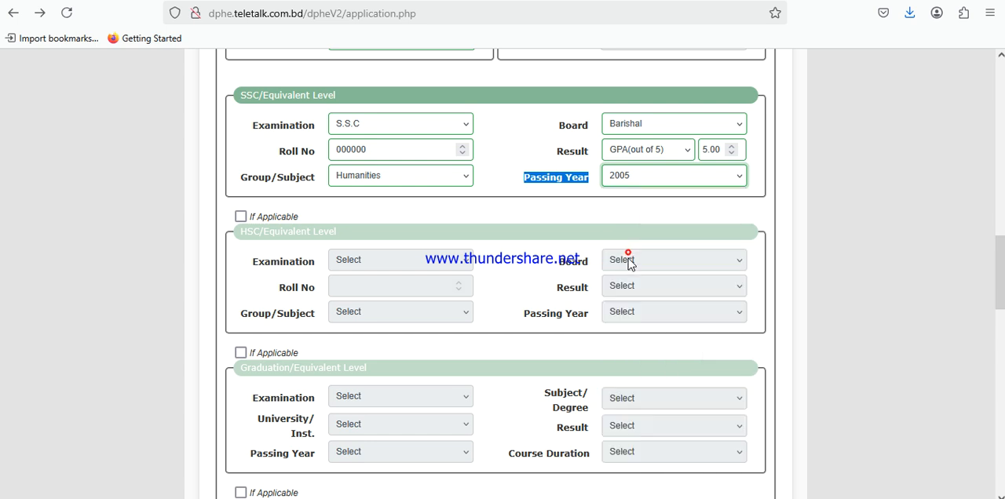
pyautogui.click(525, 208)
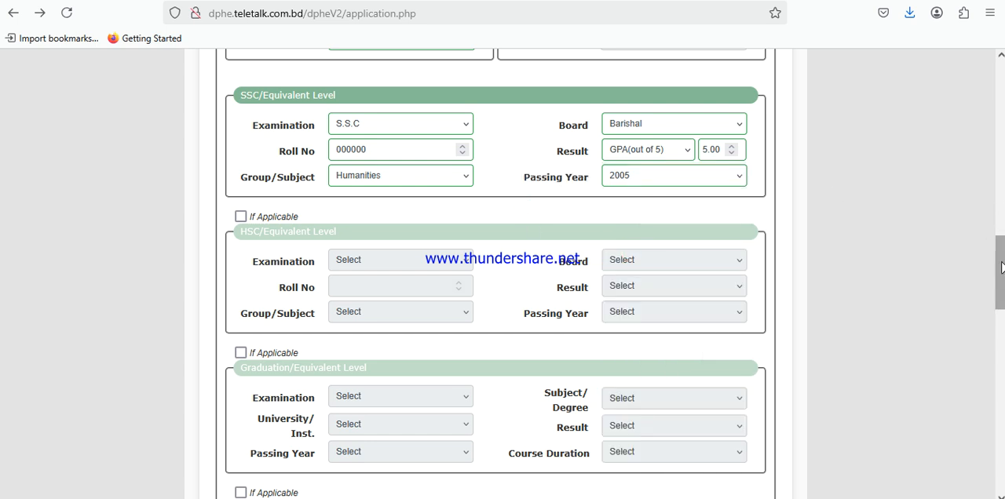
# Look over the remaining optional education and job sections, and compare the Verification Code image with its entry field
pyautogui.moveTo(1001, 248); pyautogui.dragTo(1000, 257)
pyautogui.scroll(-6, 1002, 256)
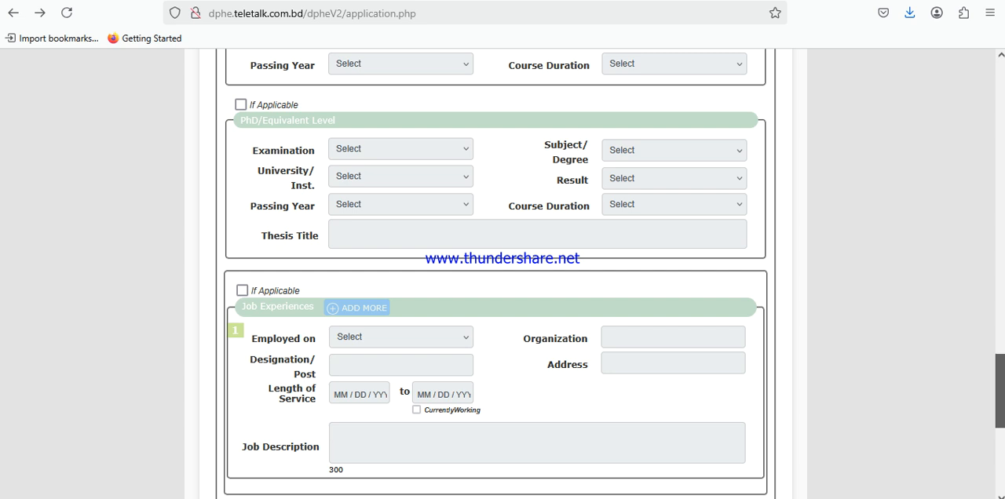
pyautogui.scroll(6, 502, 275)
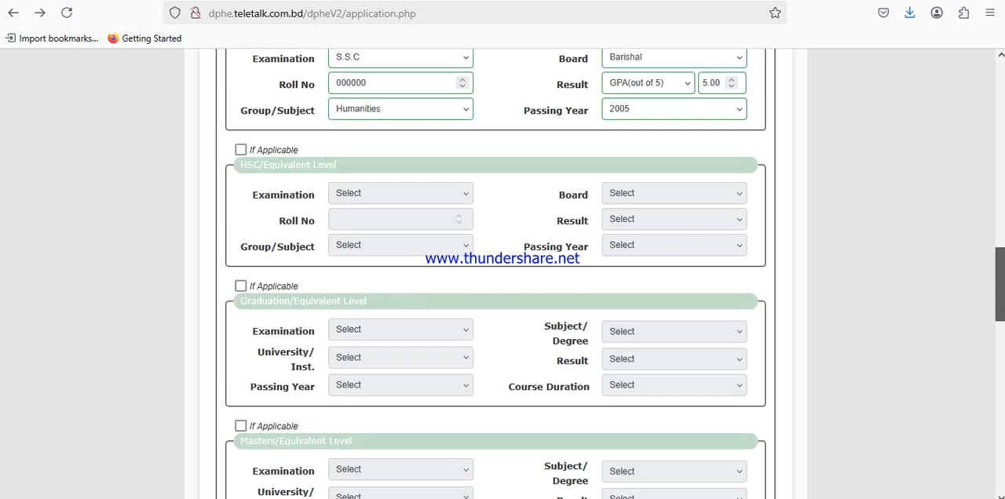
pyautogui.scroll(-12, 502, 275)
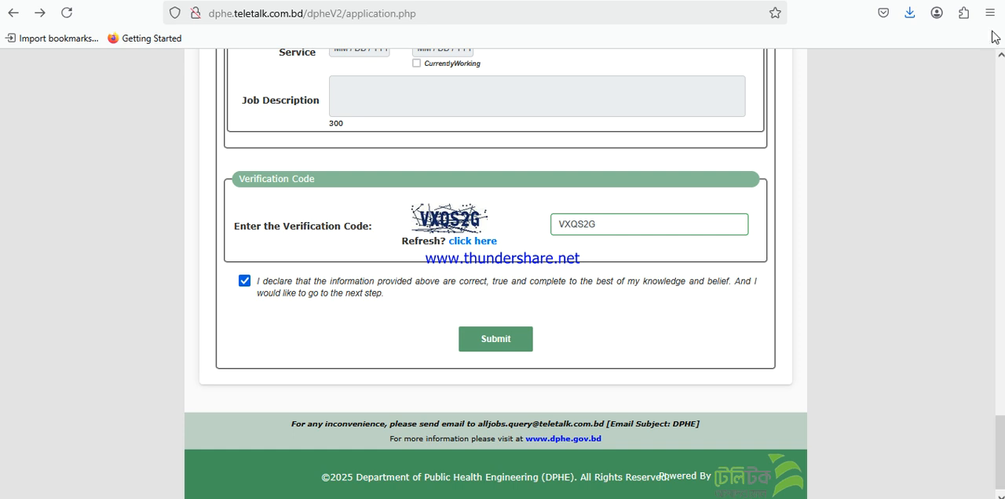
pyautogui.click(423, 238)
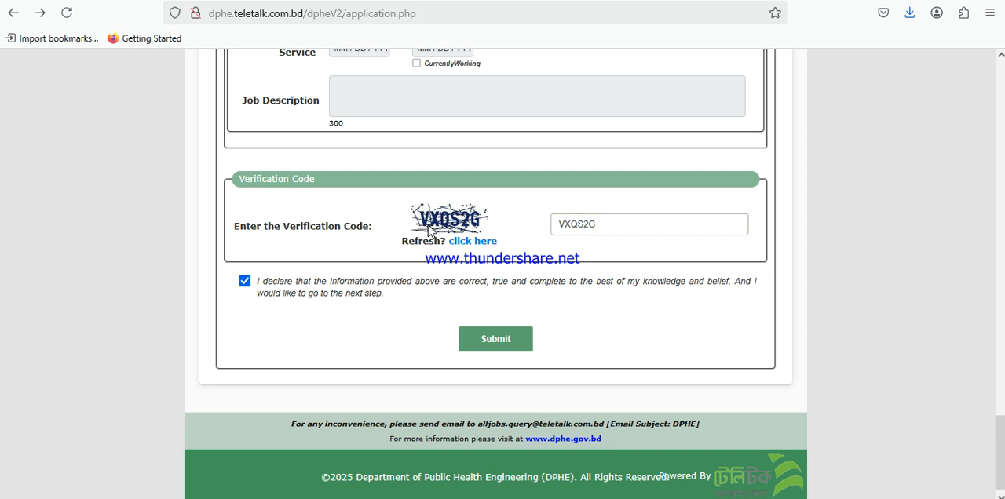
pyautogui.moveTo(453, 222)
pyautogui.mouseDown()
pyautogui.moveTo(433, 224)
pyautogui.moveTo(451, 223)
pyautogui.mouseUp()
pyautogui.moveTo(601, 220); pyautogui.dragTo(560, 227)
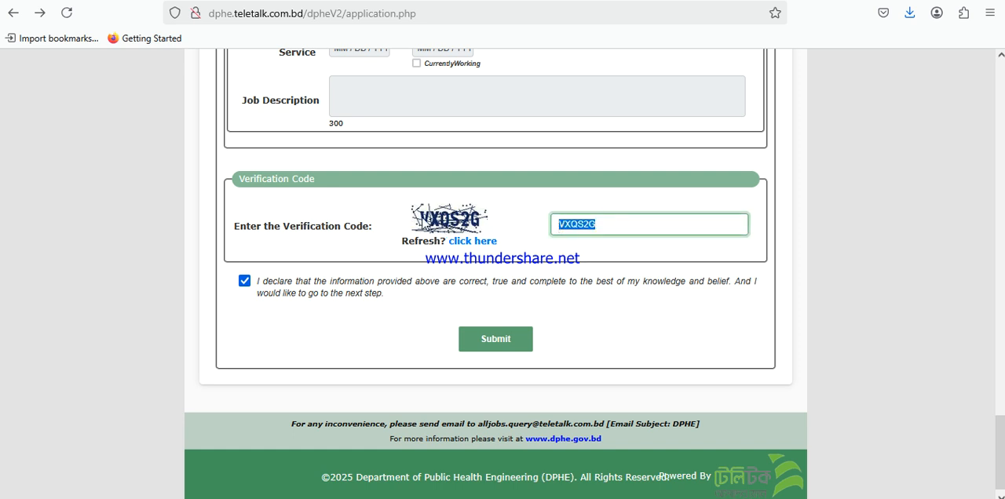
# Switch the form's declaration off and back on, and submit the form to reach the application preview
pyautogui.click(247, 304)
pyautogui.click(244, 282)
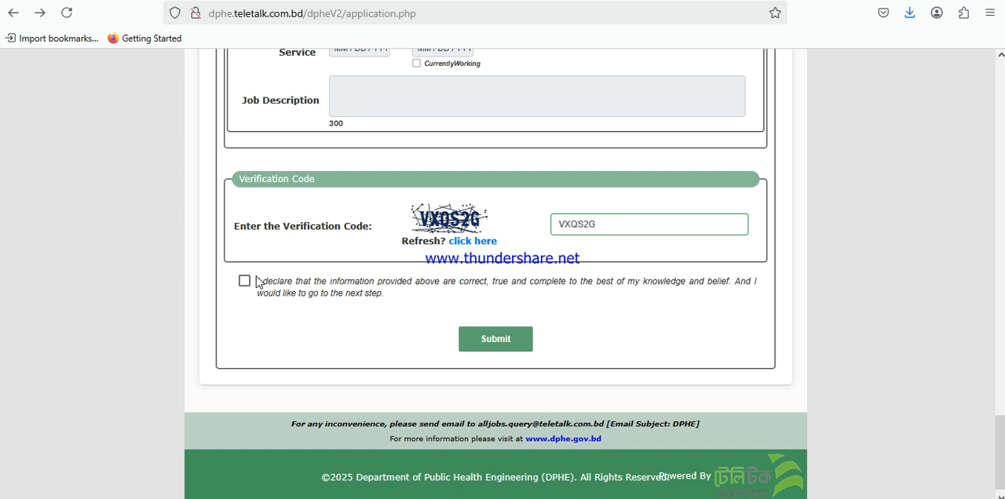
pyautogui.click(244, 282)
pyautogui.click(504, 342)
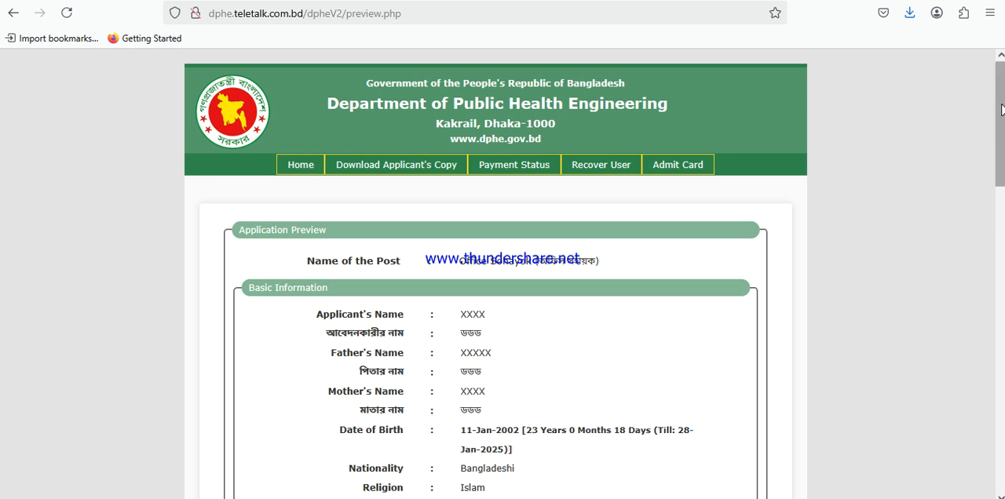
# Review the Application Preview from Basic Information down to the Upload Photo/Signature section
pyautogui.scroll(-2, 1000, 126)
pyautogui.moveTo(288, 172); pyautogui.dragTo(608, 444)
pyautogui.click(534, 265)
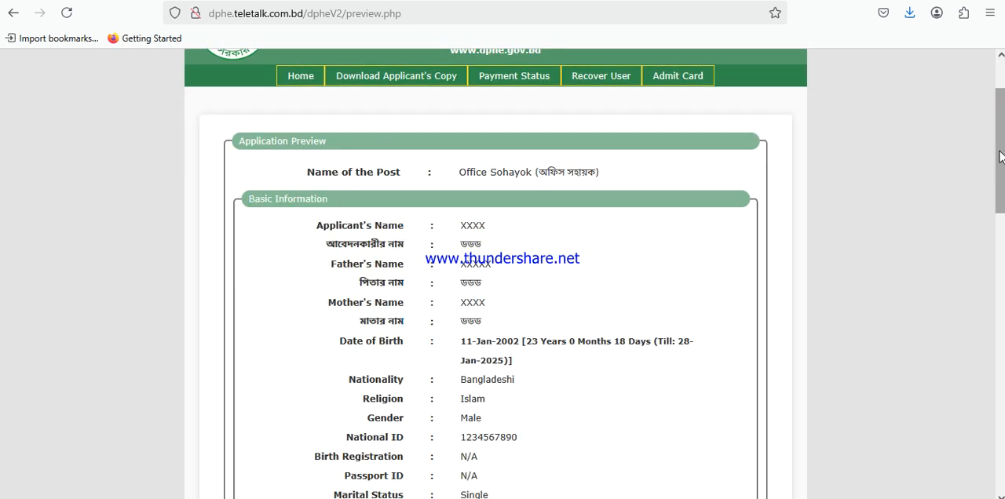
pyautogui.moveTo(1002, 126); pyautogui.dragTo(1002, 363)
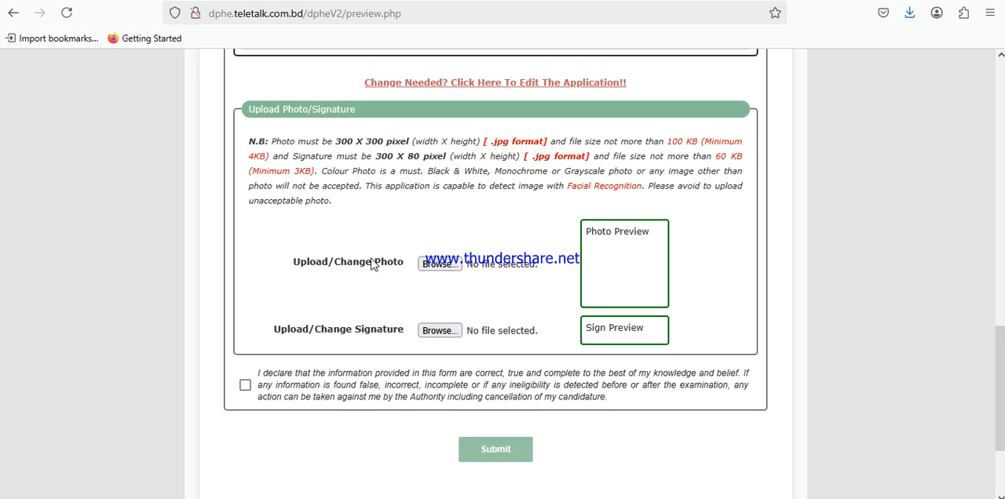
# Examine the photo and signature upload fields and their pixel size requirements, and open the photo file chooser without choosing a file
pyautogui.moveTo(294, 267); pyautogui.dragTo(406, 275)
pyautogui.moveTo(271, 336)
pyautogui.mouseDown()
pyautogui.moveTo(407, 334)
pyautogui.moveTo(277, 330)
pyautogui.mouseUp()
pyautogui.moveTo(295, 264)
pyautogui.mouseDown()
pyautogui.moveTo(395, 297)
pyautogui.moveTo(399, 359)
pyautogui.mouseUp()
pyautogui.click(400, 353)
pyautogui.moveTo(338, 141); pyautogui.dragTo(402, 142)
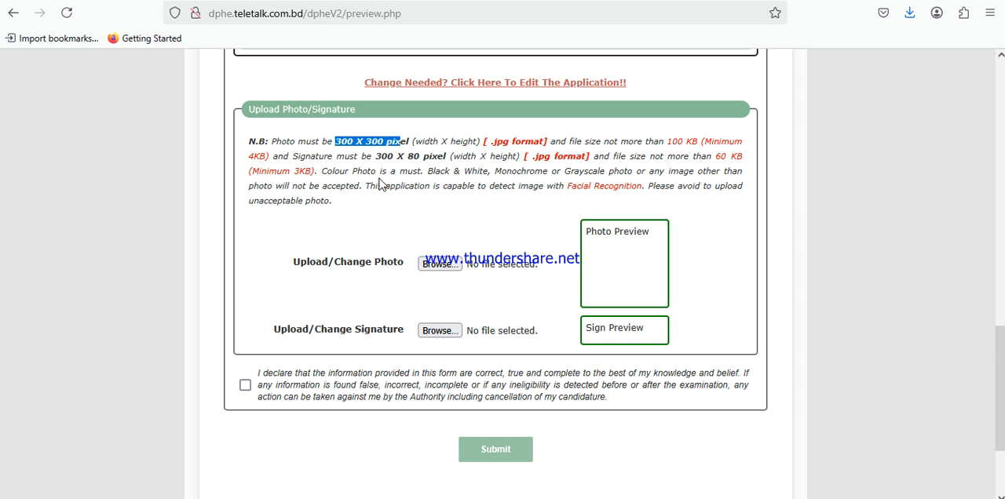
pyautogui.moveTo(376, 156); pyautogui.dragTo(449, 160)
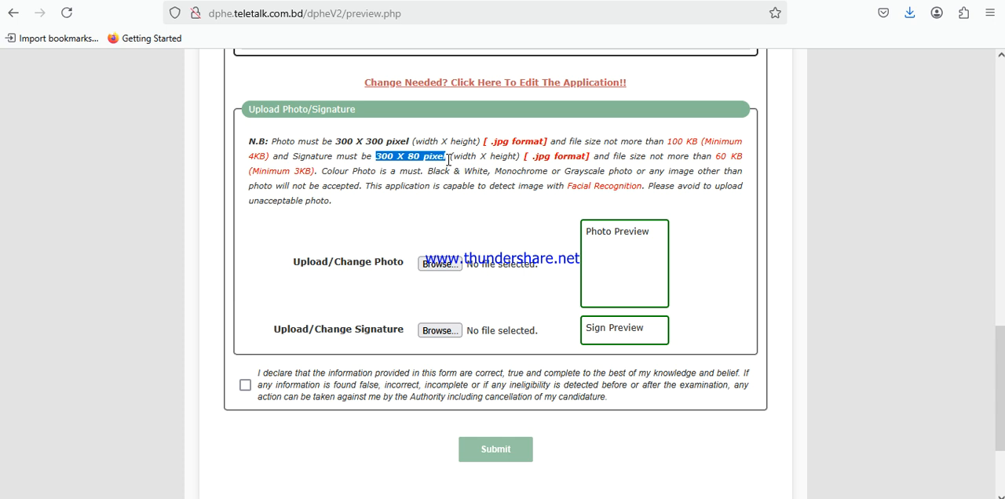
pyautogui.click(440, 264)
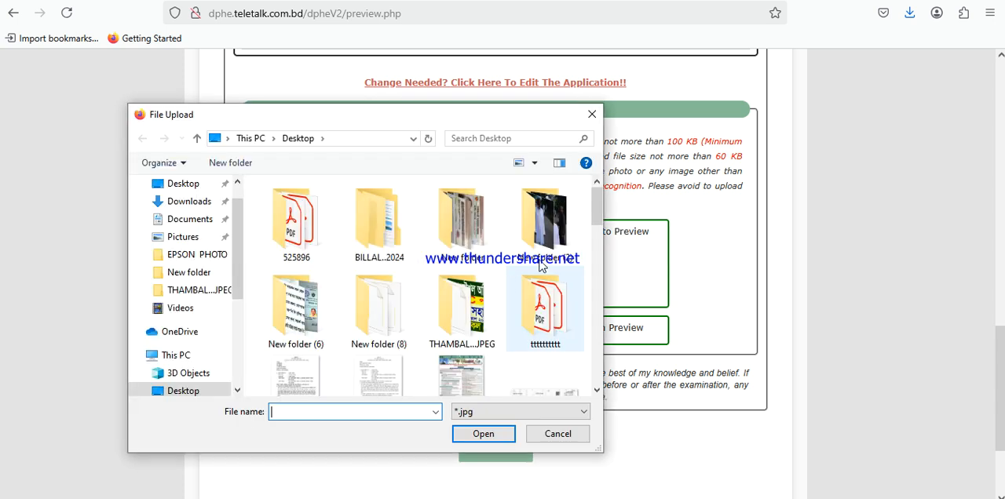
pyautogui.click(592, 114)
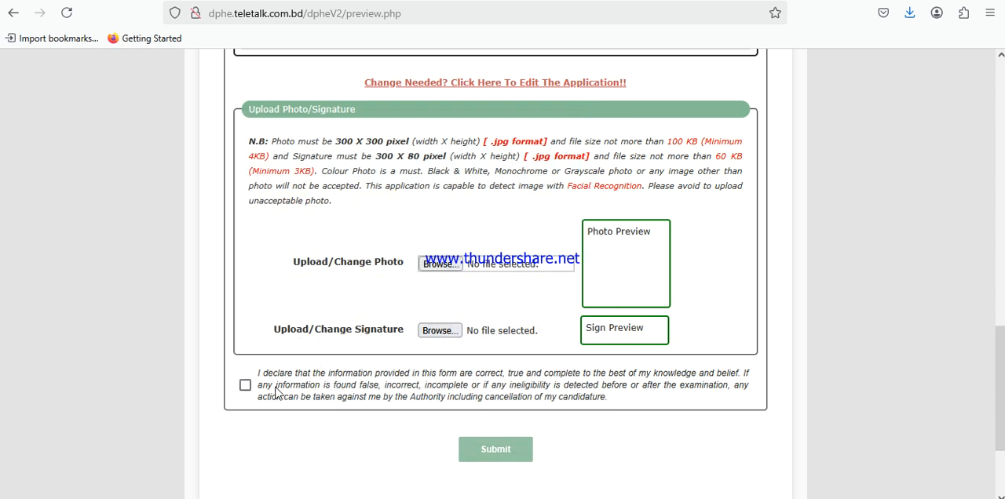
# Accept the declaration below the Upload Photo/Signature section of the application preview
pyautogui.moveTo(234, 374); pyautogui.dragTo(255, 376)
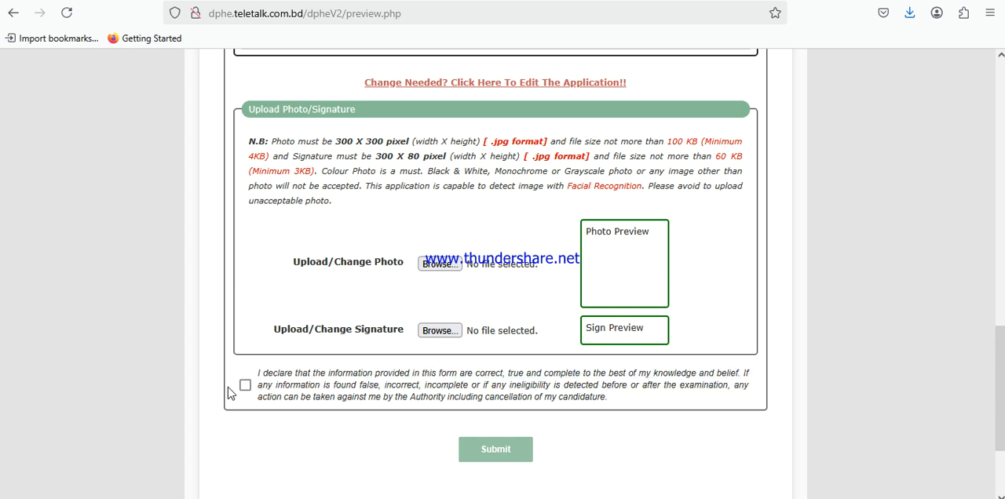
pyautogui.click(247, 386)
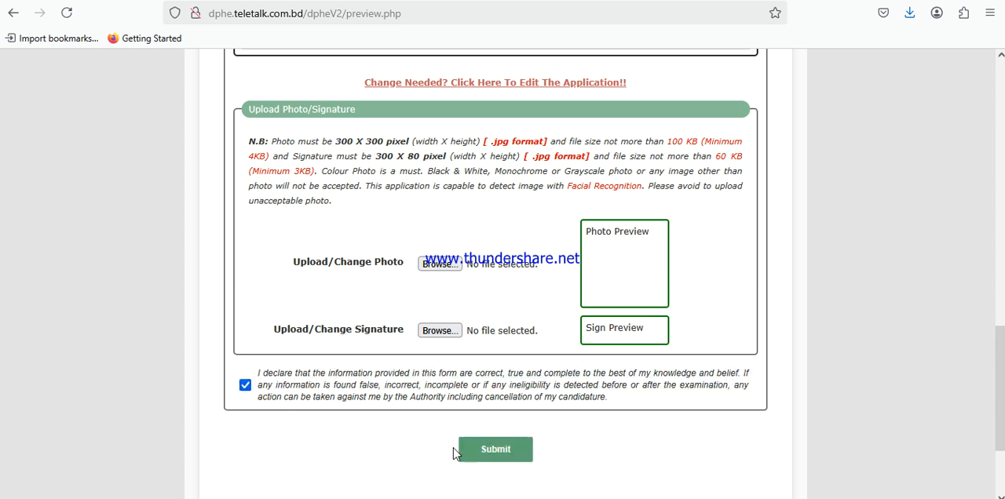
# Review the whole application preview once more, returning to its beginning
pyautogui.scroll(10, 773, 290)
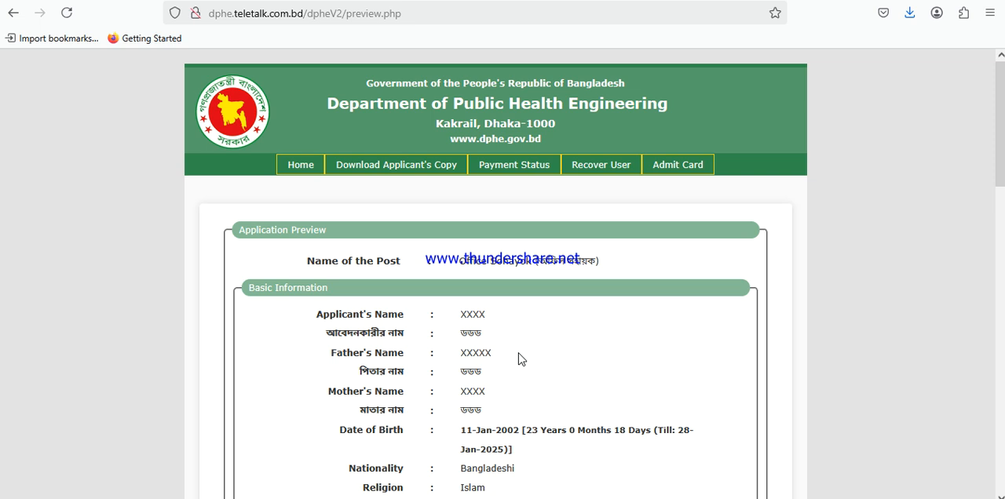
pyautogui.scroll(-6, 518, 359)
pyautogui.scroll(6, 517, 355)
pyautogui.scroll(-10, 570, 381)
pyautogui.scroll(10, 569, 381)
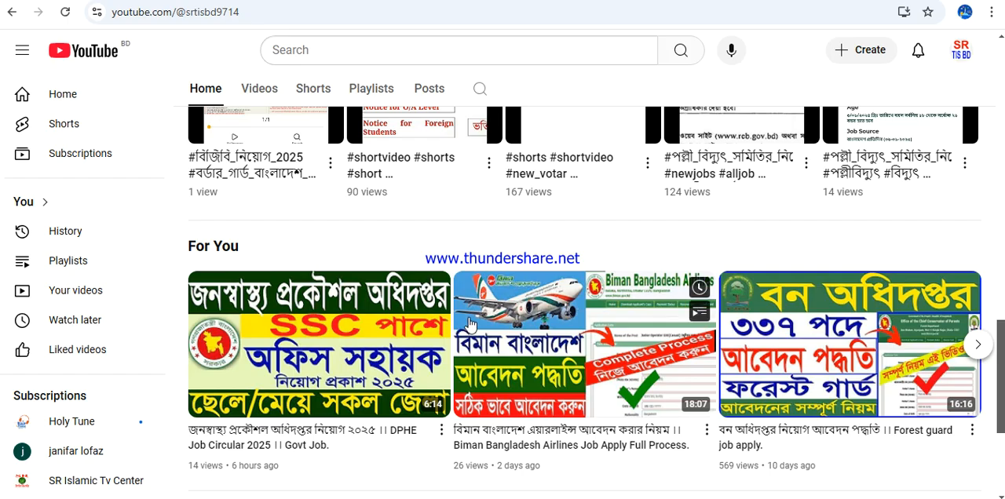
pyautogui.scroll(10, 471, 326)
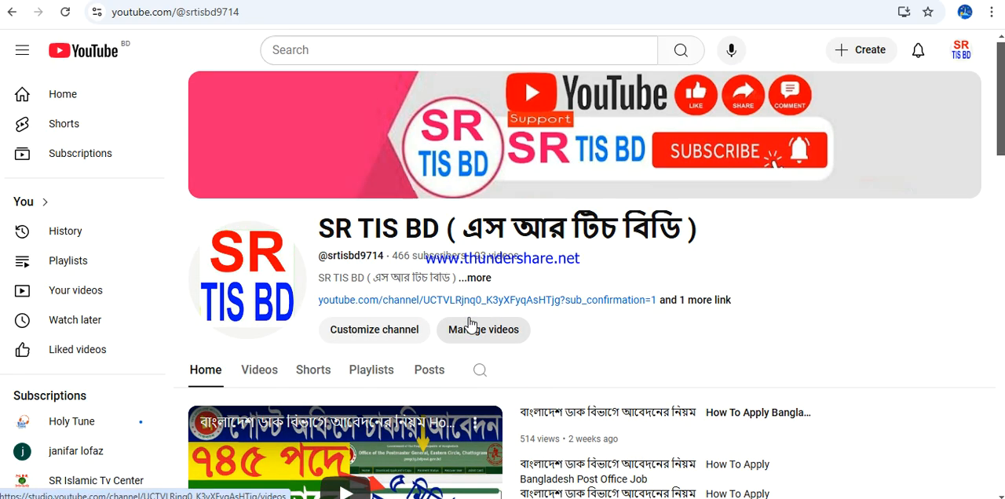
# Look through the videos on the SR TIS BD YouTube channel's home page and return to its header
pyautogui.scroll(-3, 471, 324)
pyautogui.scroll(-3, 469, 324)
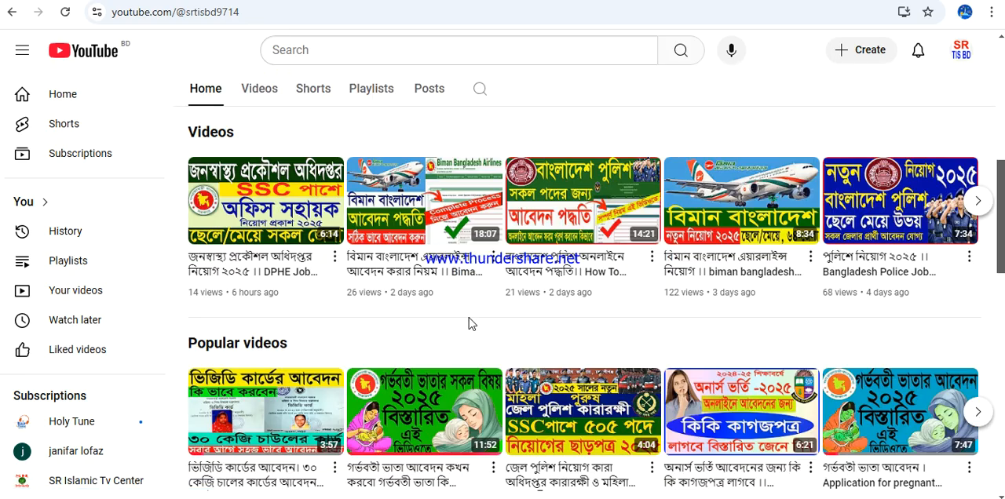
pyautogui.scroll(-4, 469, 318)
pyautogui.scroll(-2, 468, 318)
pyautogui.scroll(12, 468, 318)
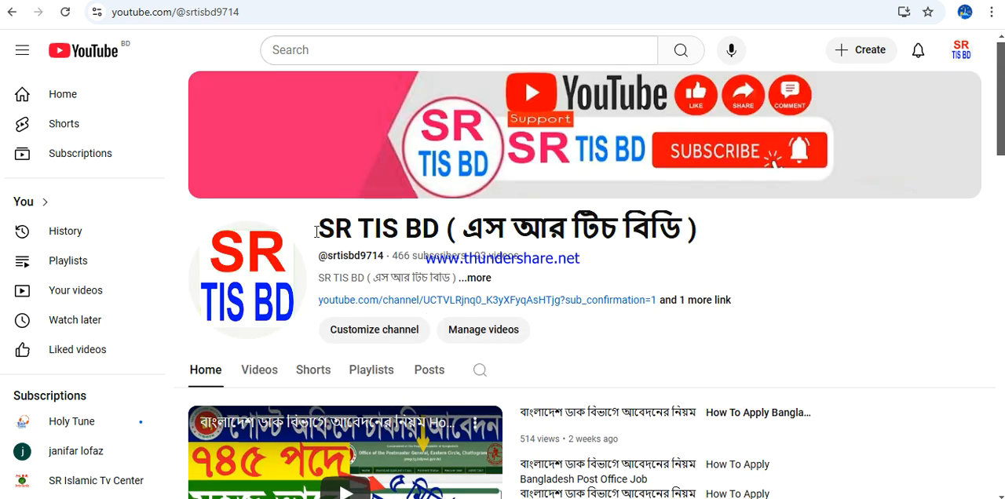